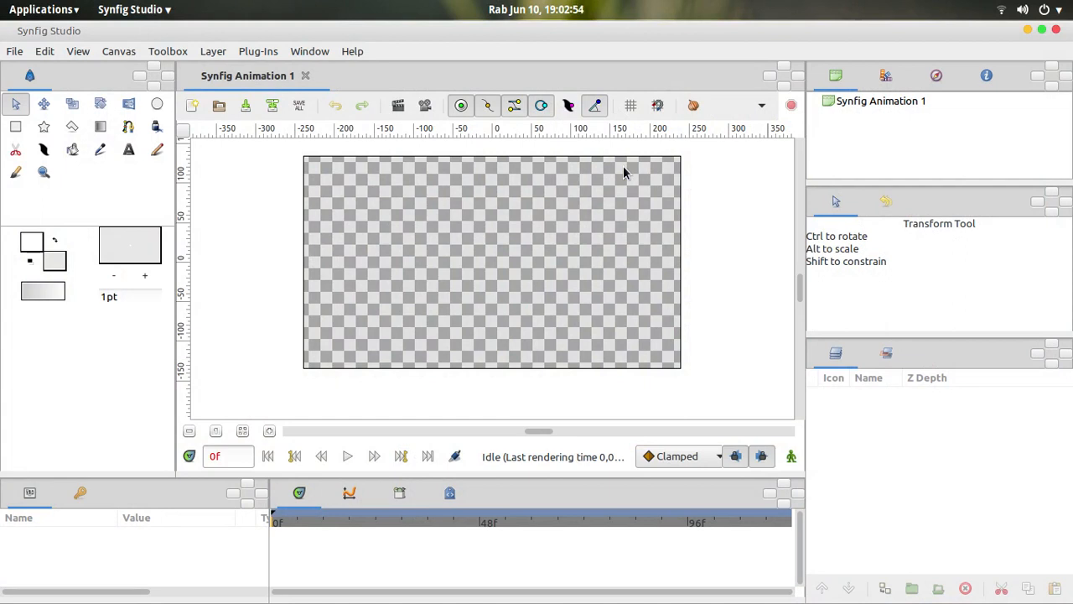
View Synfig Studio's About information, then close the dialog
left_click(312, 54)
mouse_move(352, 51)
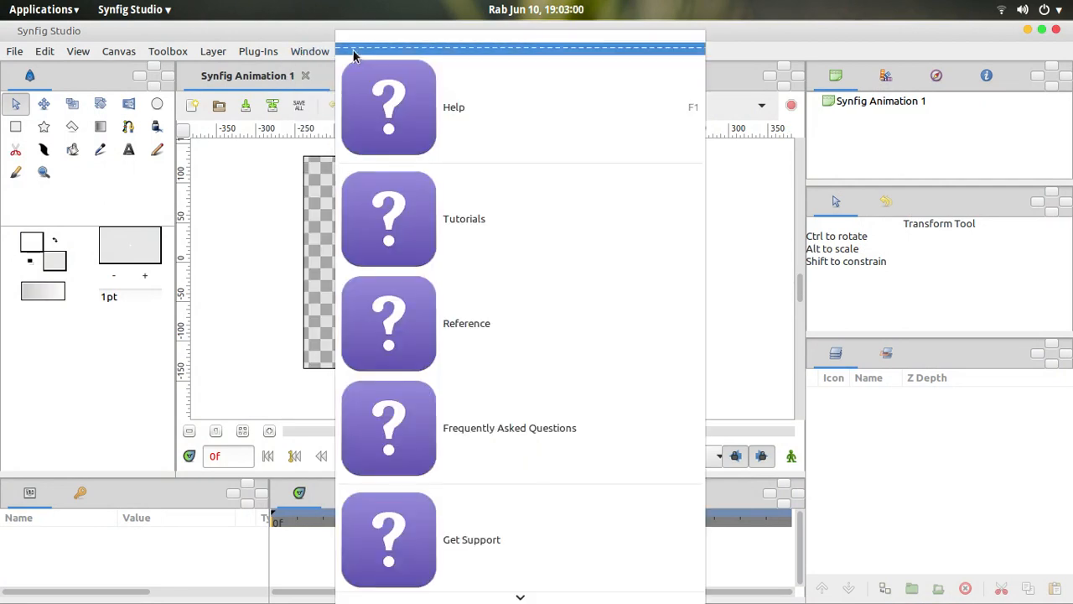
scroll(456, 523, "down", 1)
left_click(456, 586)
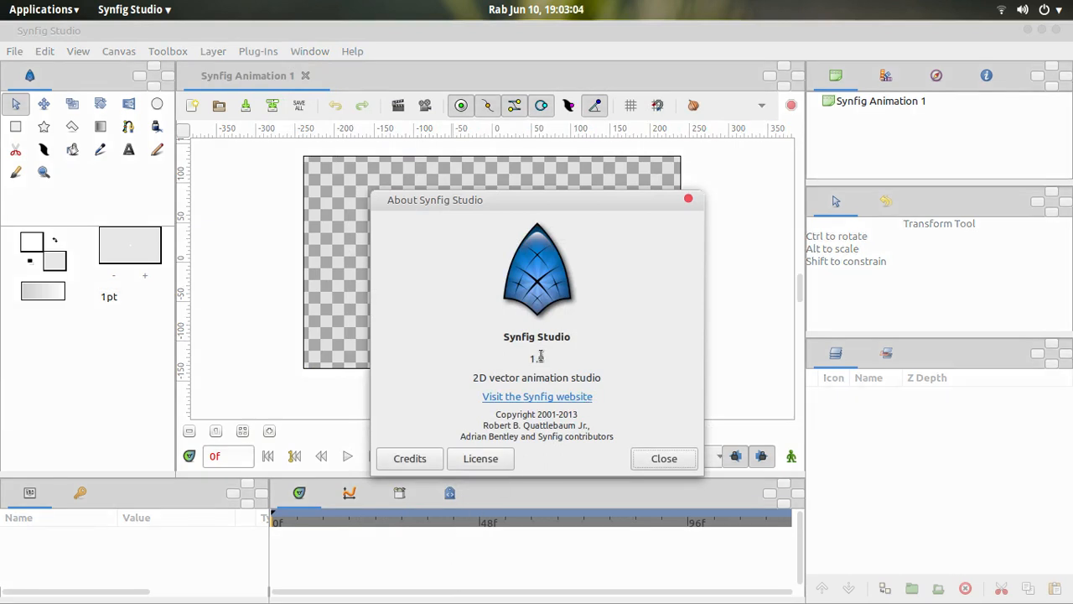
left_click_drag(561, 192, 587, 135)
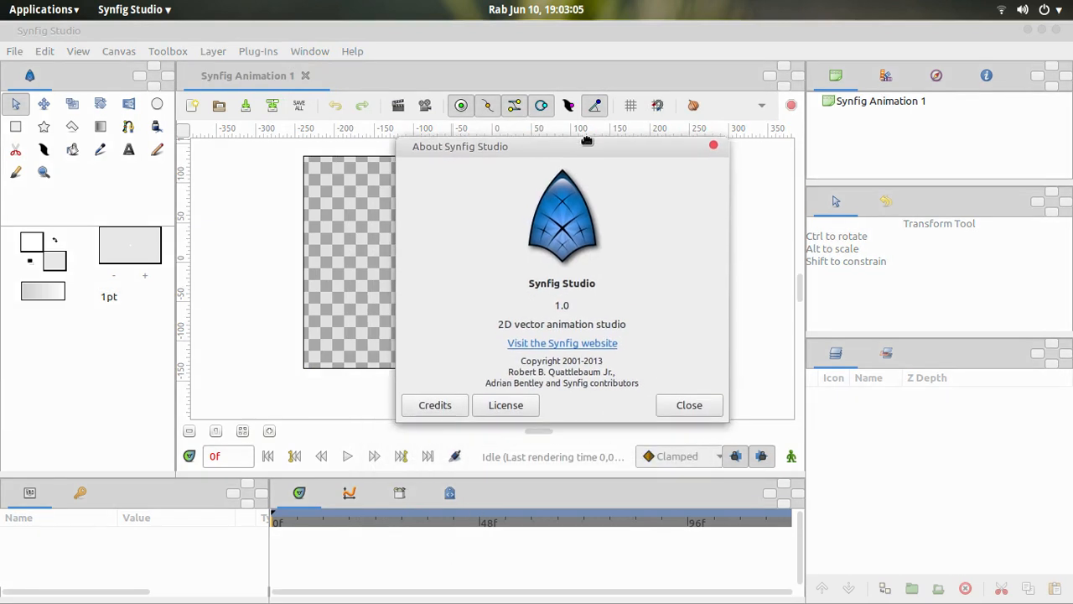
left_click(688, 401)
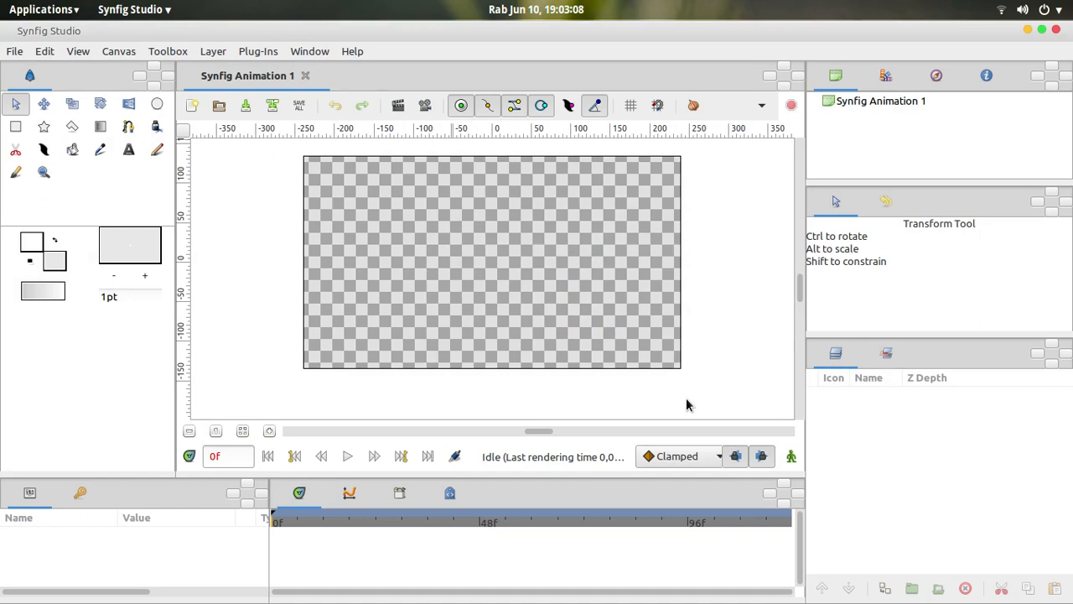
Browse the Synfig Studio 1.0 download page in Chrome, briefly checking back on Synfig
key("alt+Tab")
key("Tab")
key("Tab")
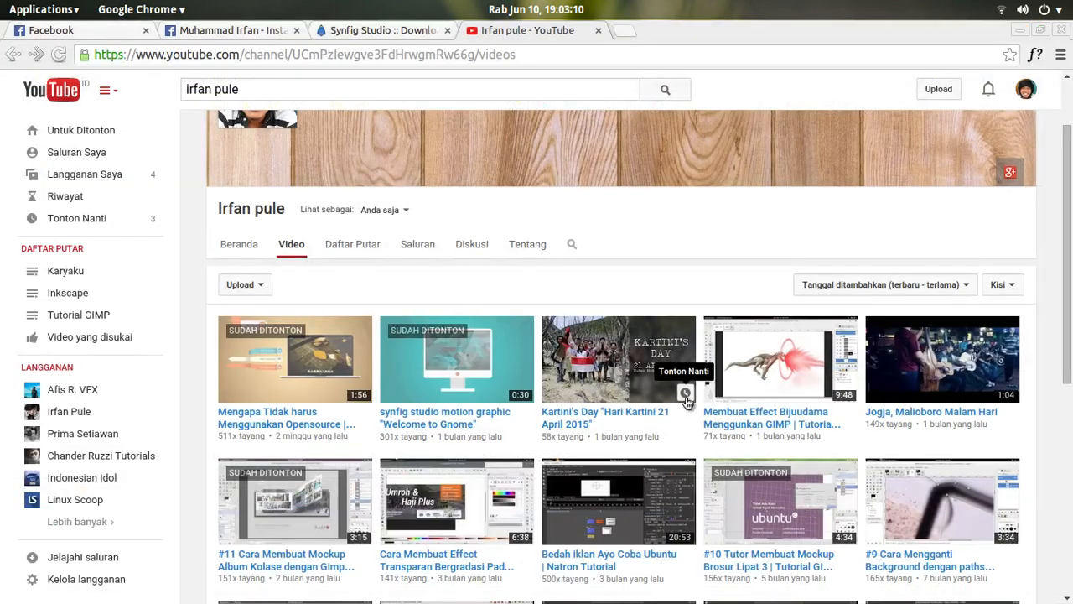
left_click(360, 32)
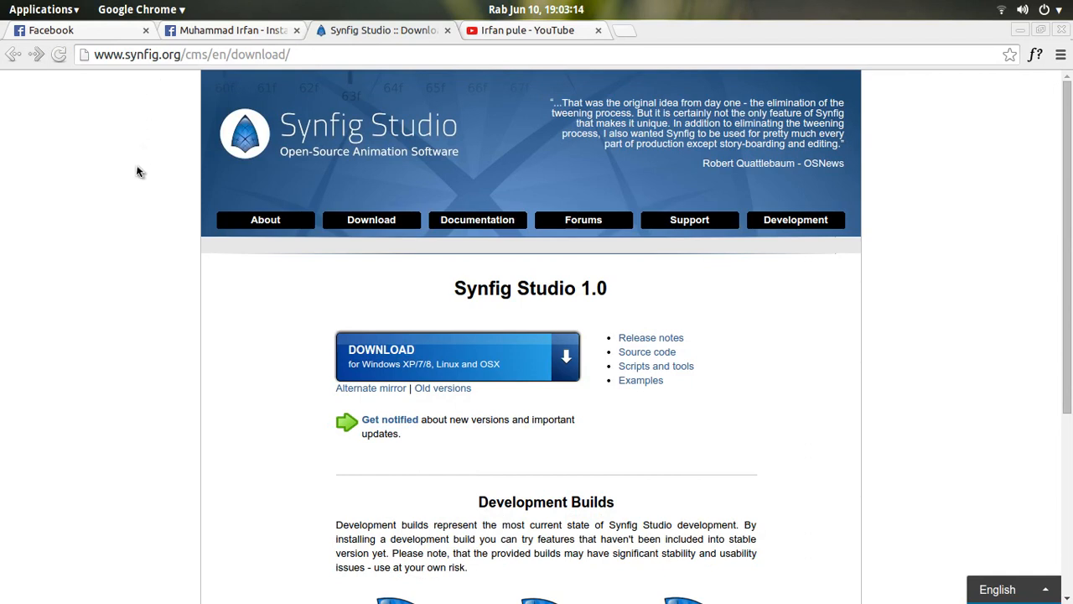
scroll(140, 175, "down", 2)
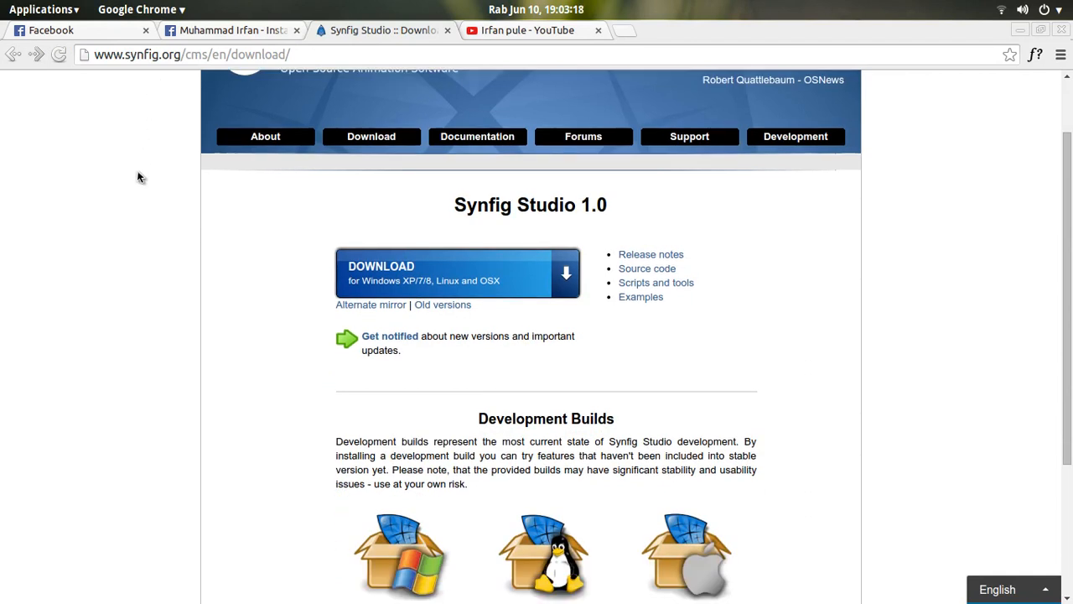
scroll(246, 274, "down", 3)
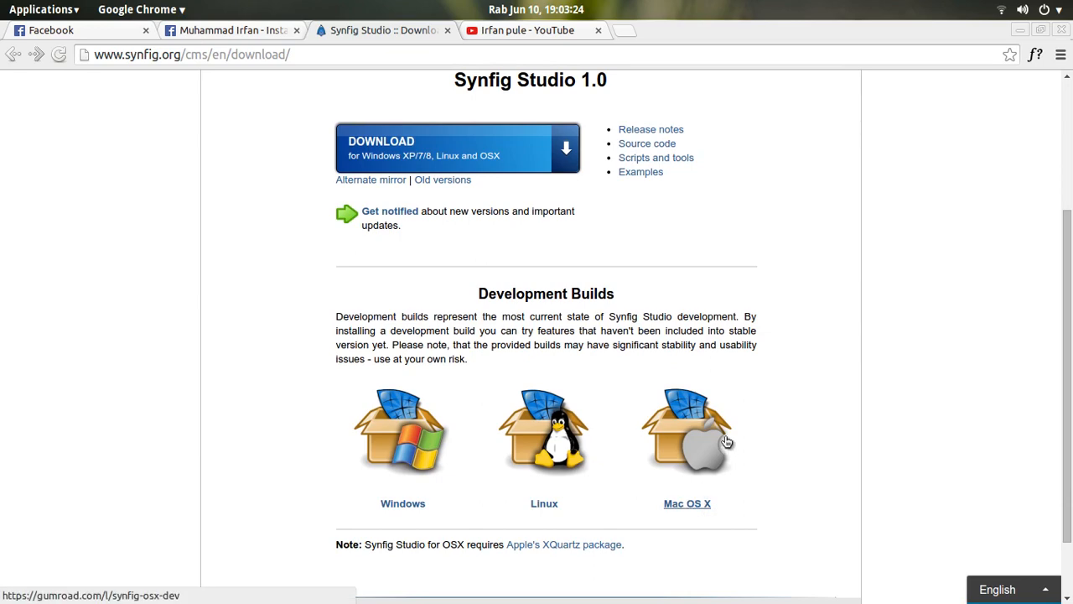
scroll(752, 265, "up", 1)
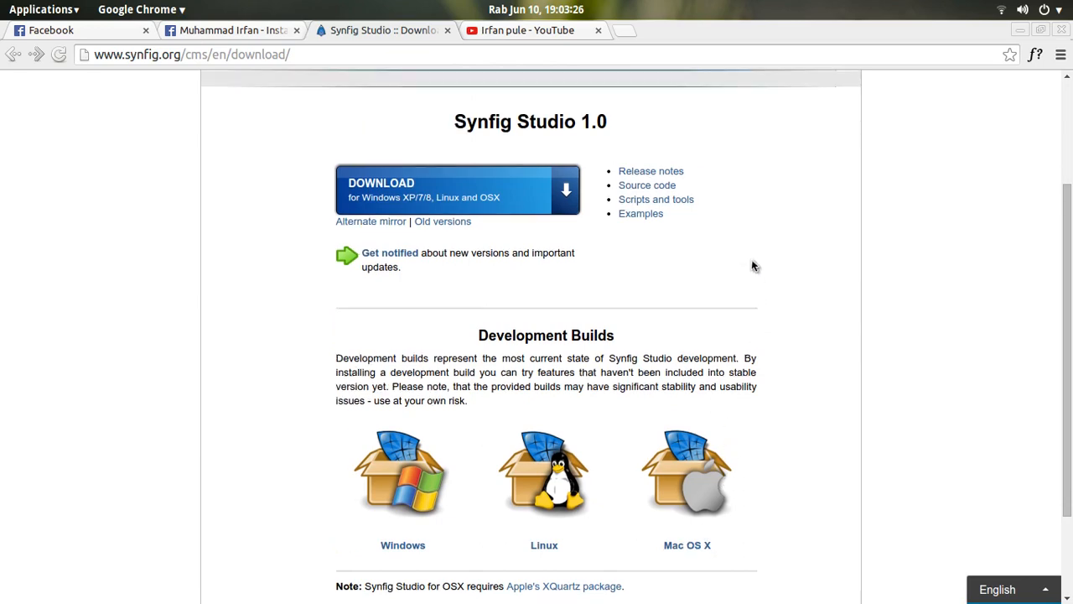
scroll(752, 266, "up", 4)
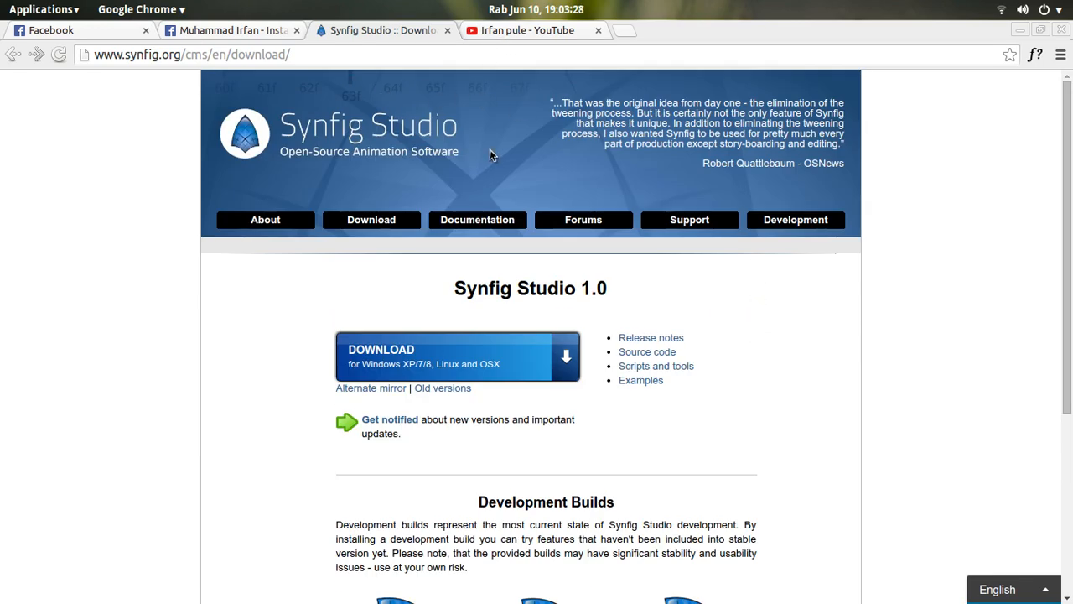
key("alt+Tab")
key("alt+Tab")
key("alt+Tab")
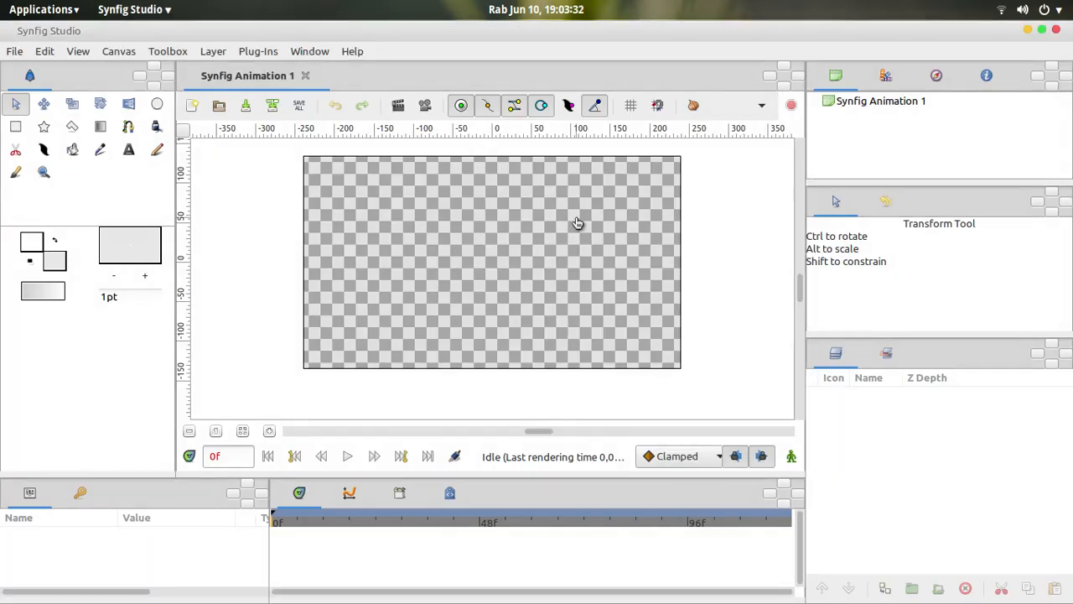
key("alt+Tab")
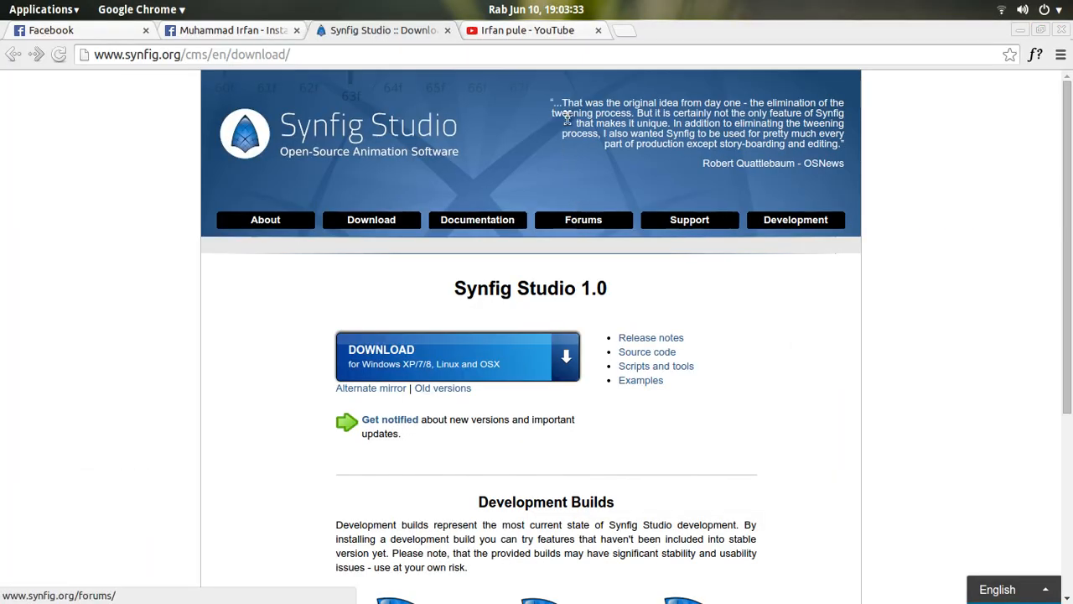
Scroll through the YouTube channel's video listing, then return to Synfig Studio
left_click(538, 38)
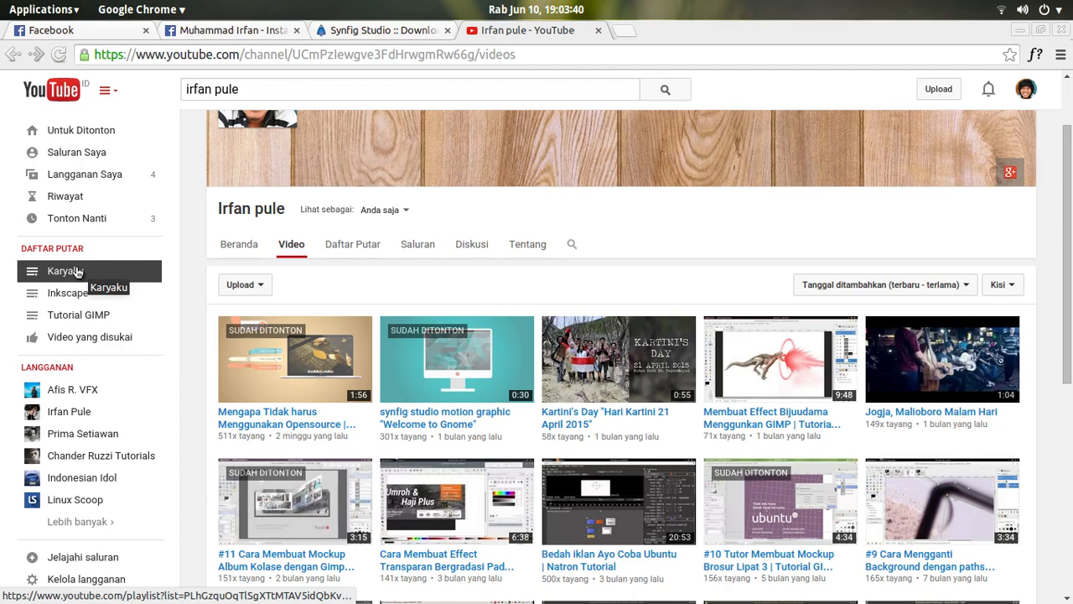
scroll(289, 256, "down", 3)
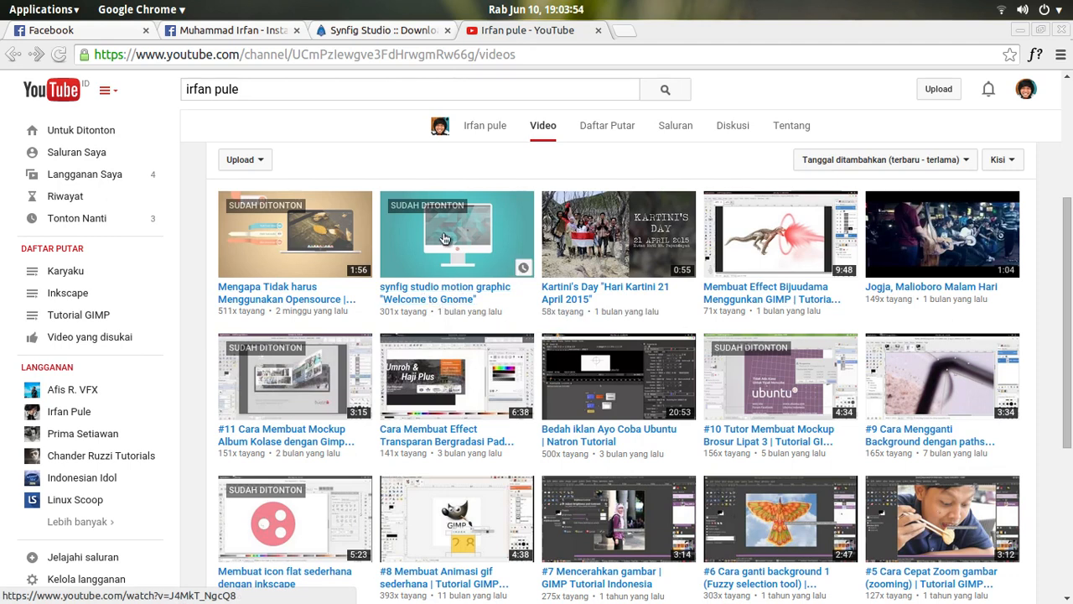
scroll(444, 239, "up", 1)
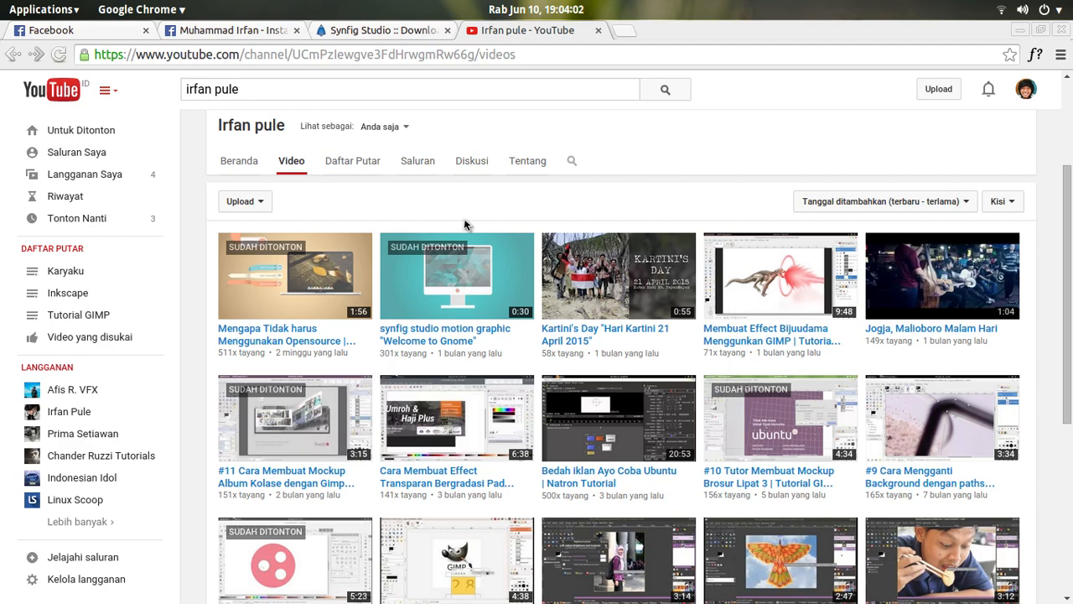
key("alt+Tab")
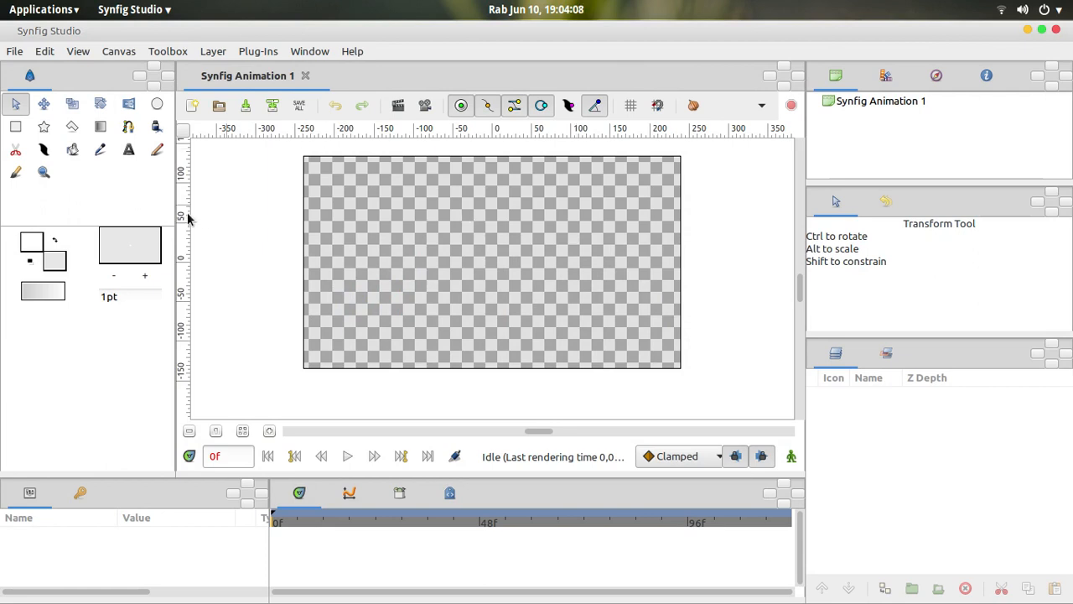
Enlarge the tool area and bottom panels, scrub the time cursor, and widen the canvas area
left_click_drag(90, 226, 83, 258)
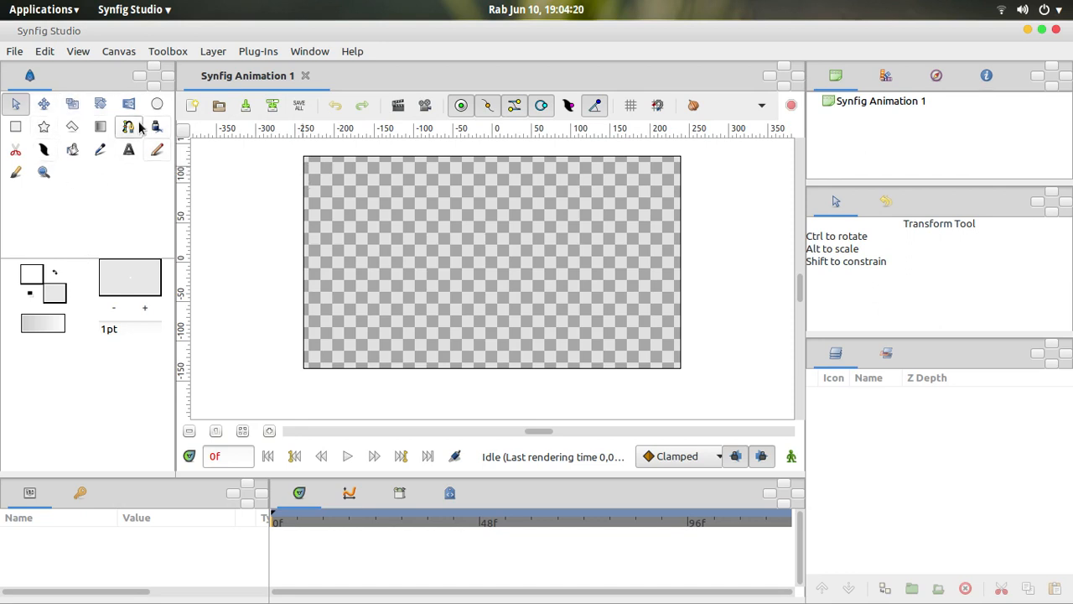
left_click_drag(324, 474, 326, 453)
left_click_drag(572, 503, 449, 501)
left_click(386, 500)
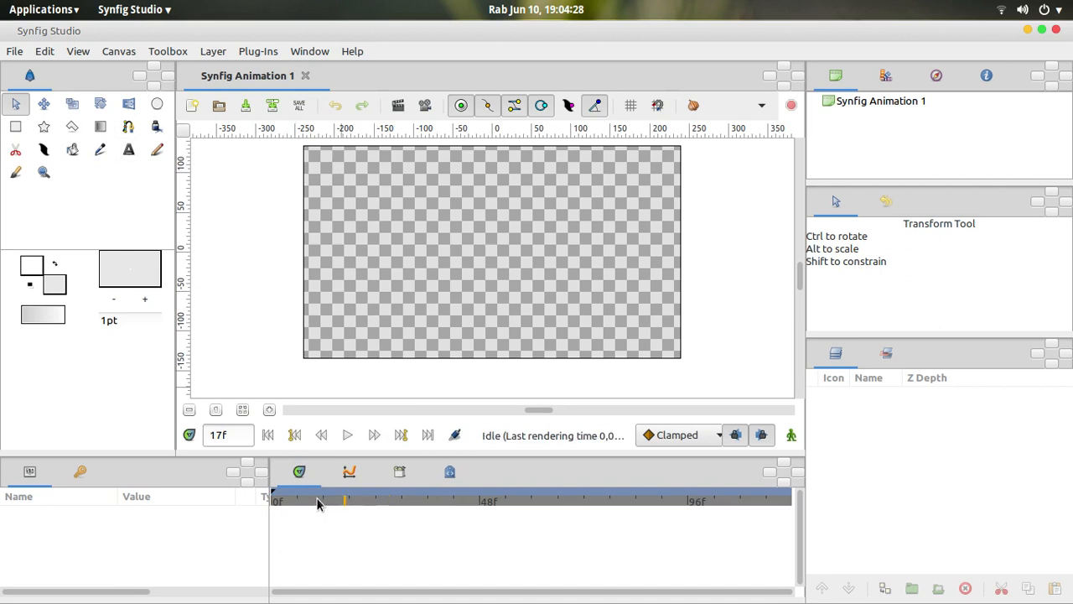
left_click(318, 501)
left_click_drag(806, 395, 826, 398)
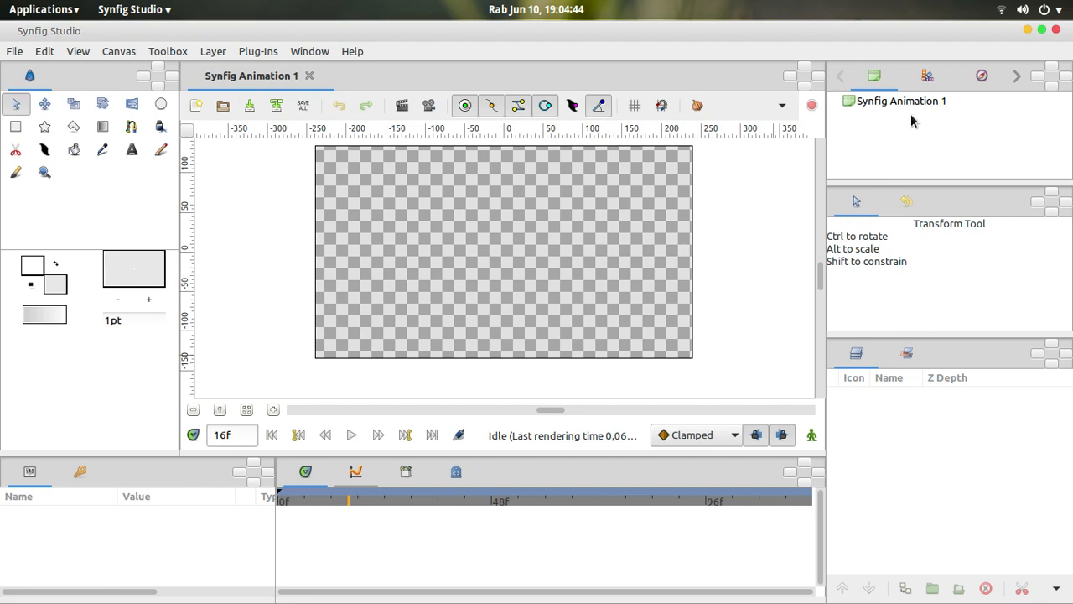
left_click(927, 77)
left_click(976, 84)
left_click(930, 83)
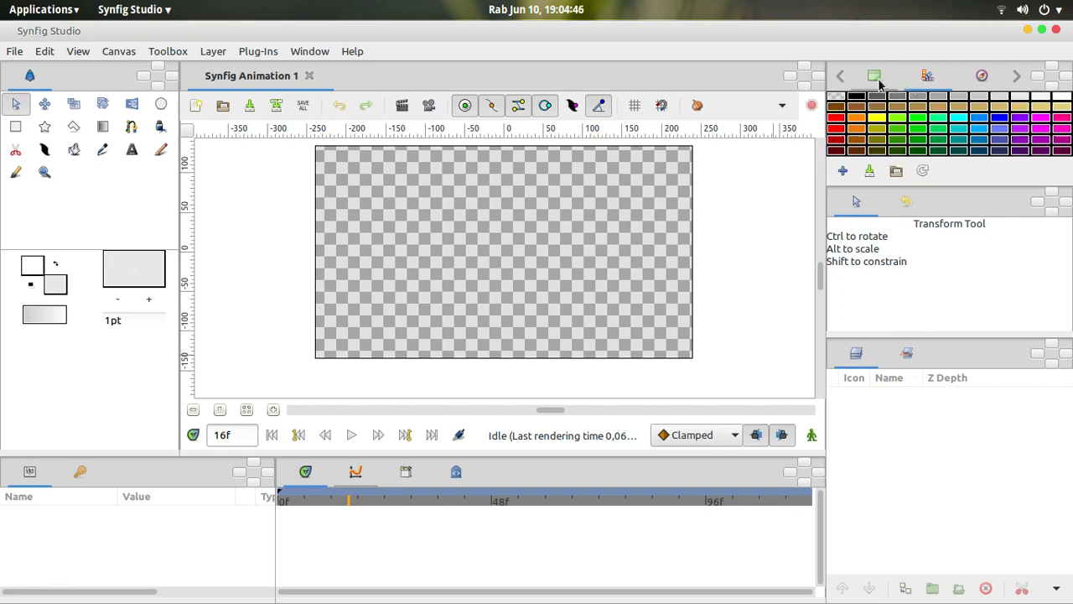
left_click(877, 82)
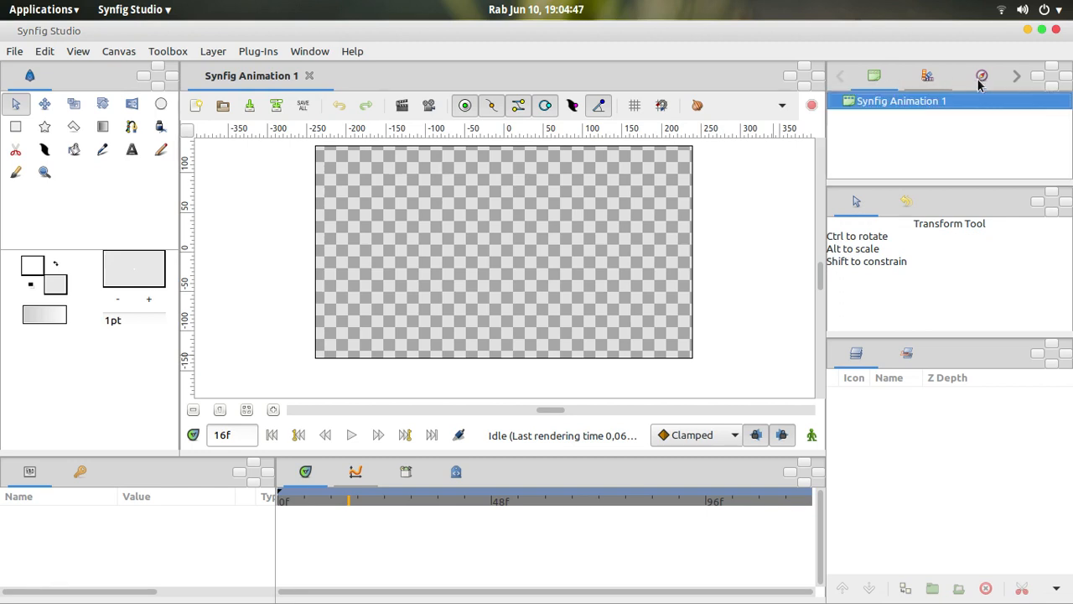
left_click(1043, 30)
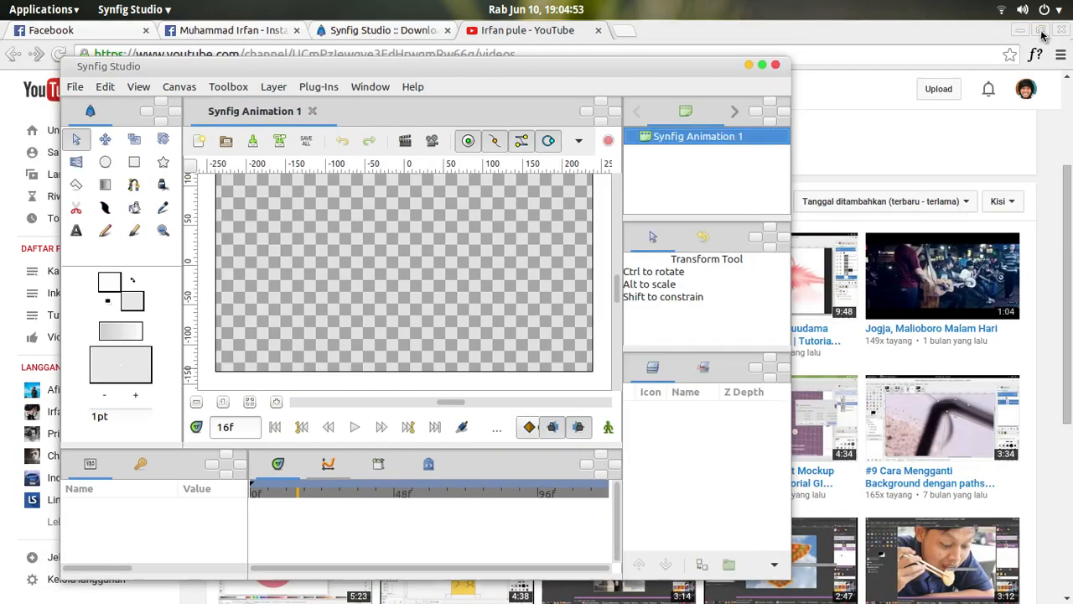
left_click(762, 66)
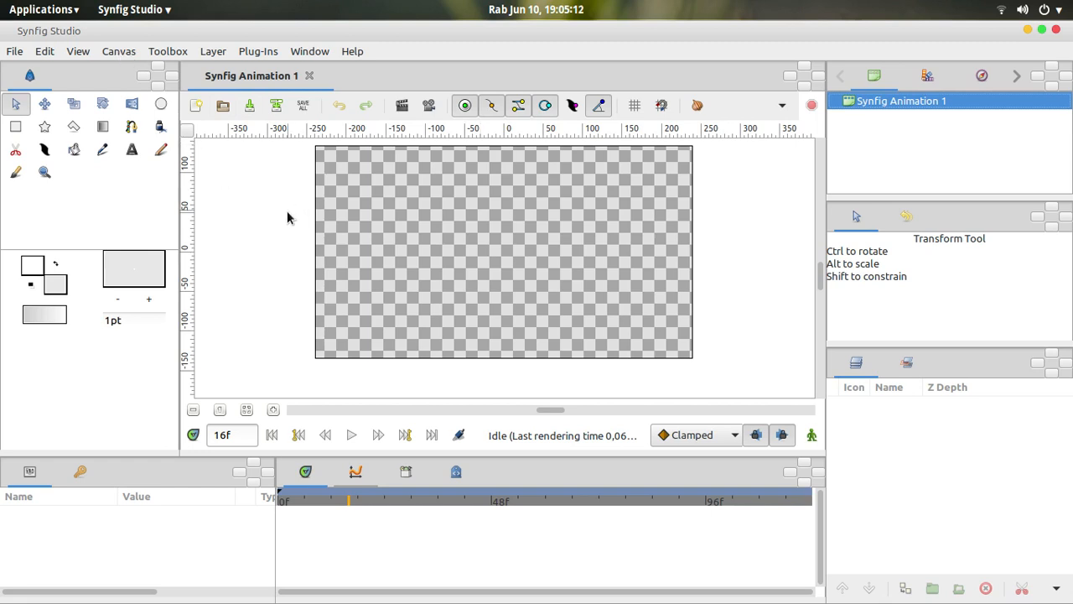
In Canvas Properties, name the canvas belajar and set the image size to 1280×720
left_click(281, 501)
left_click(115, 56)
left_click(130, 83)
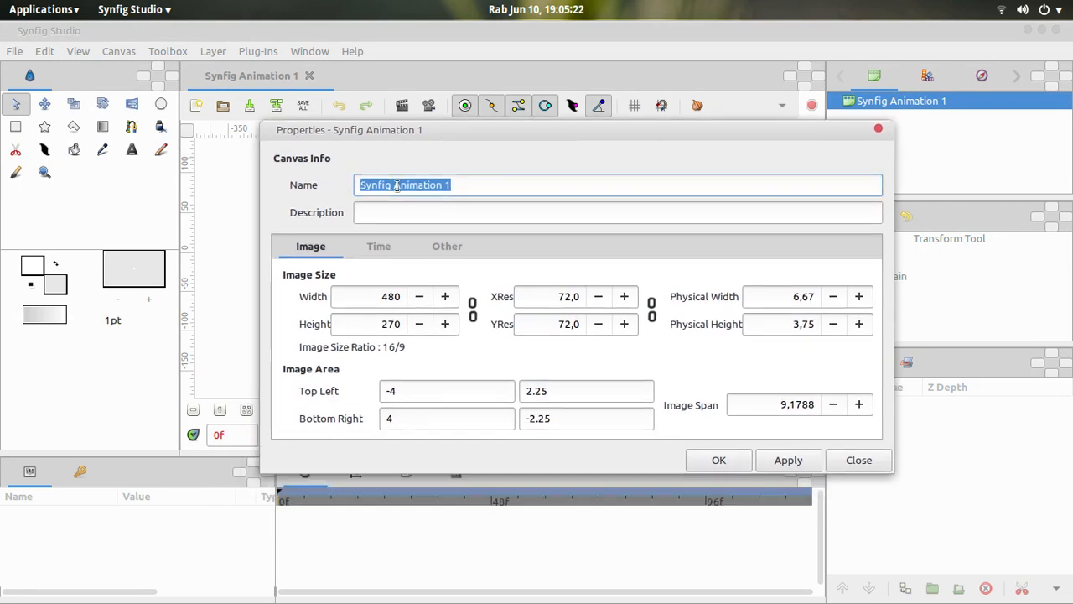
left_click_drag(475, 187, 353, 188)
type("belajar")
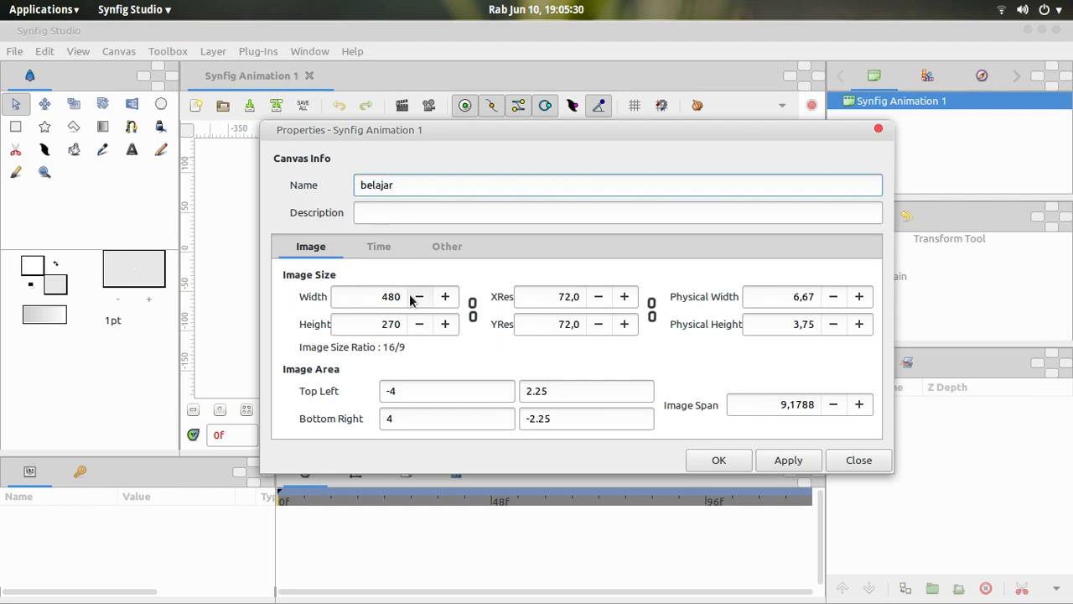
left_click_drag(398, 299, 367, 307)
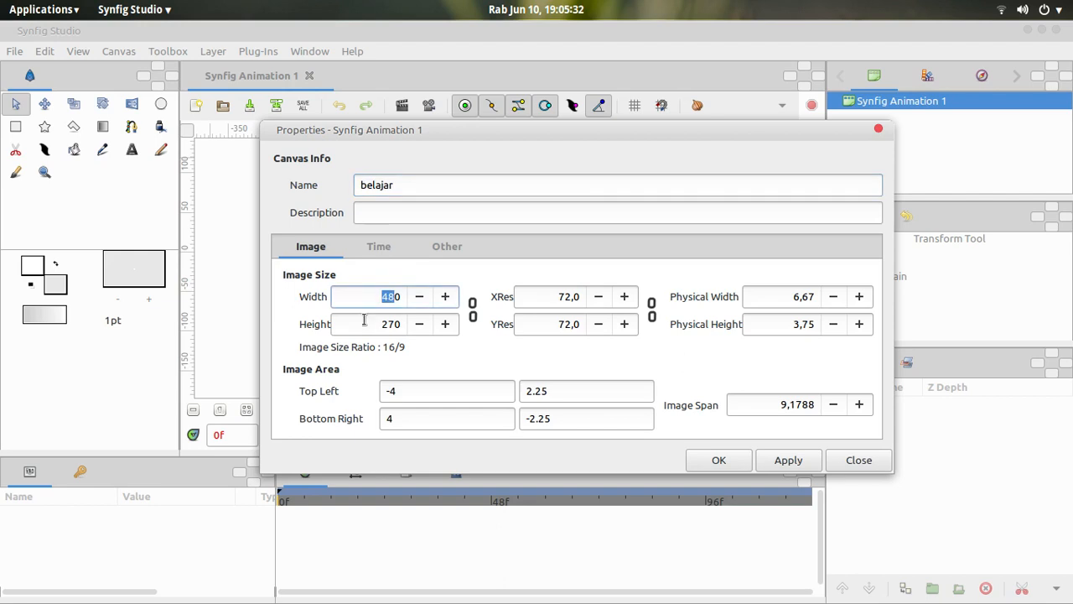
key("End")
key("BackSpace")
key("BackSpace")
key("BackSpace")
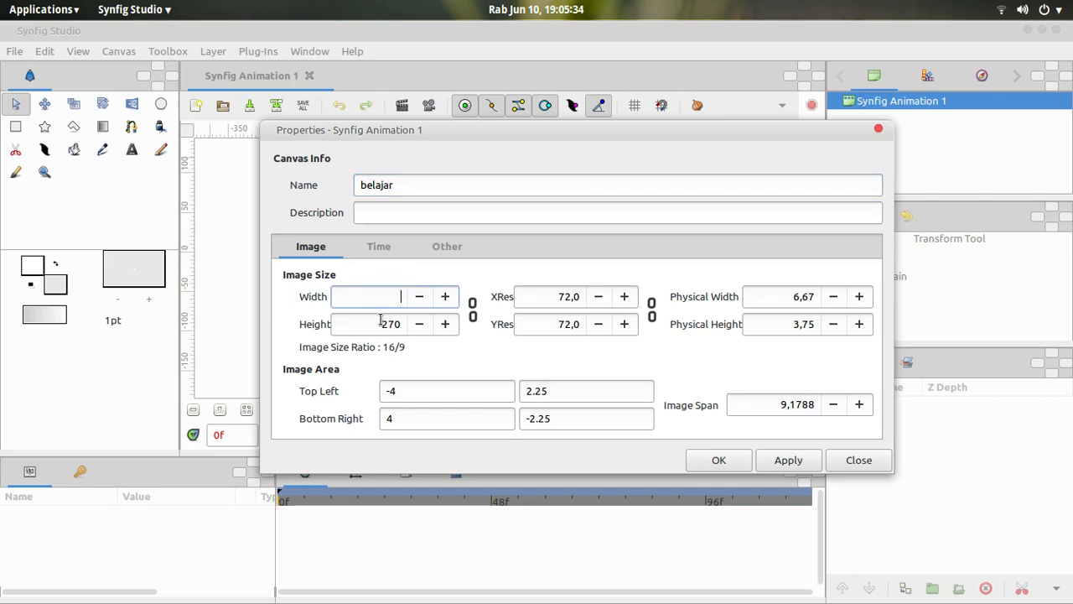
type("1280")
left_click_drag(402, 325, 375, 324)
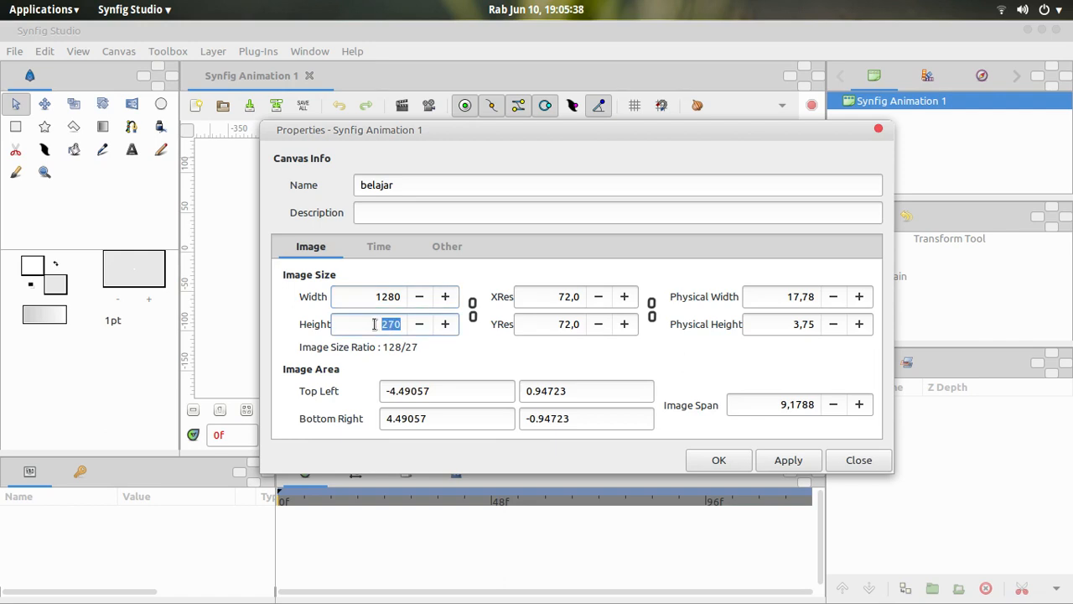
type("720")
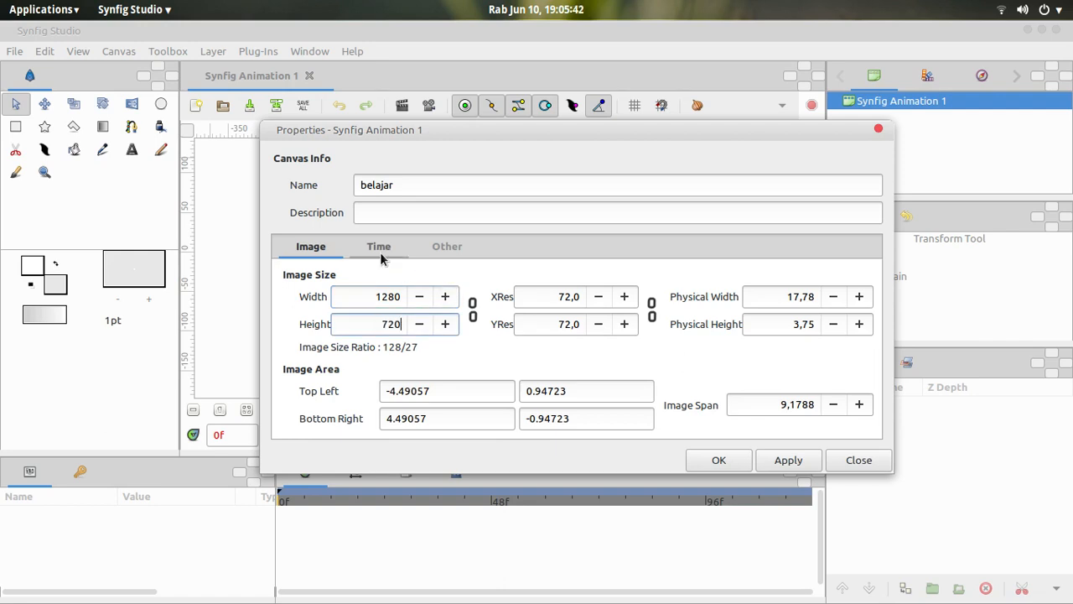
Set the canvas time to 24 fps with end time 240f, and apply the changes
left_click(379, 246)
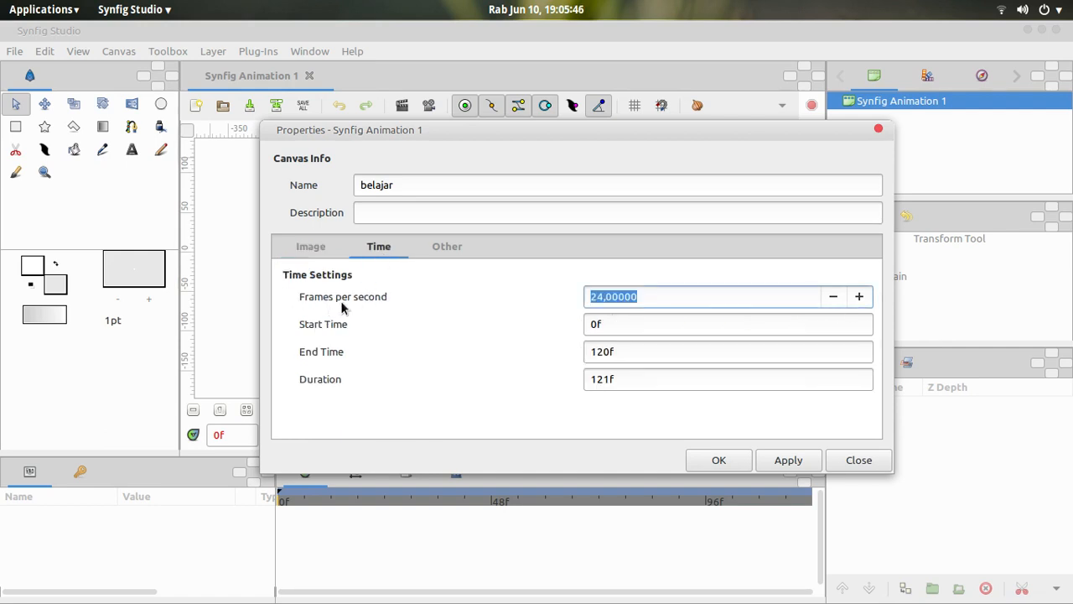
left_click(731, 296)
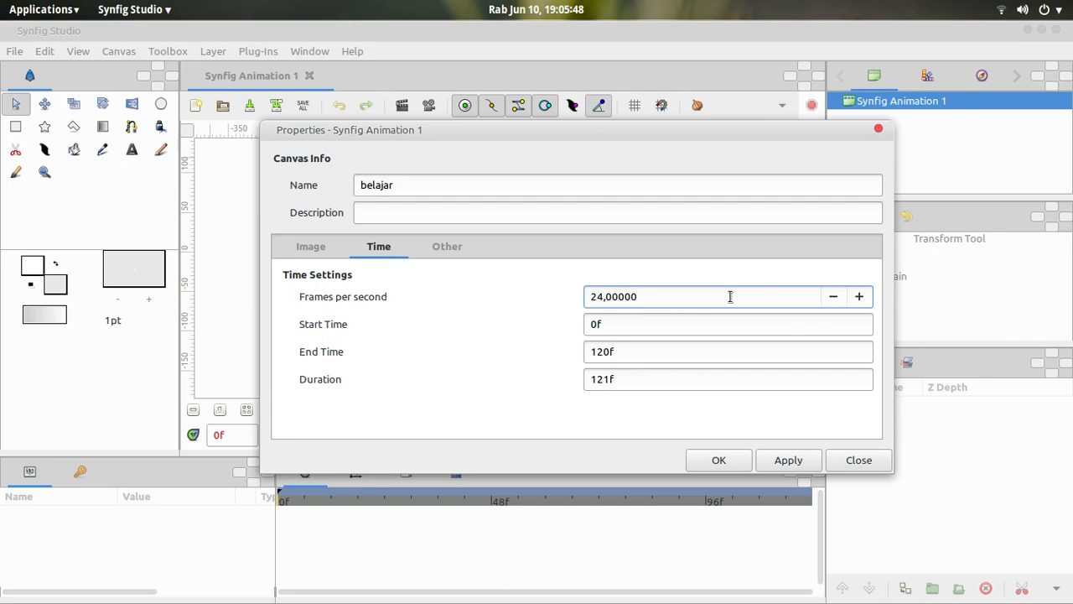
left_click(860, 301)
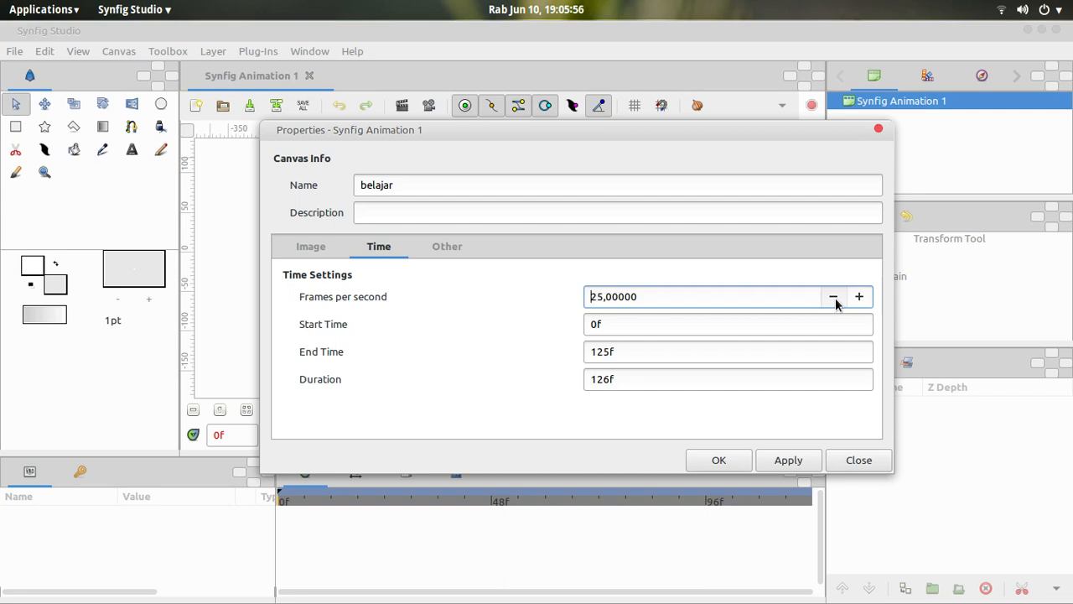
left_click(834, 298)
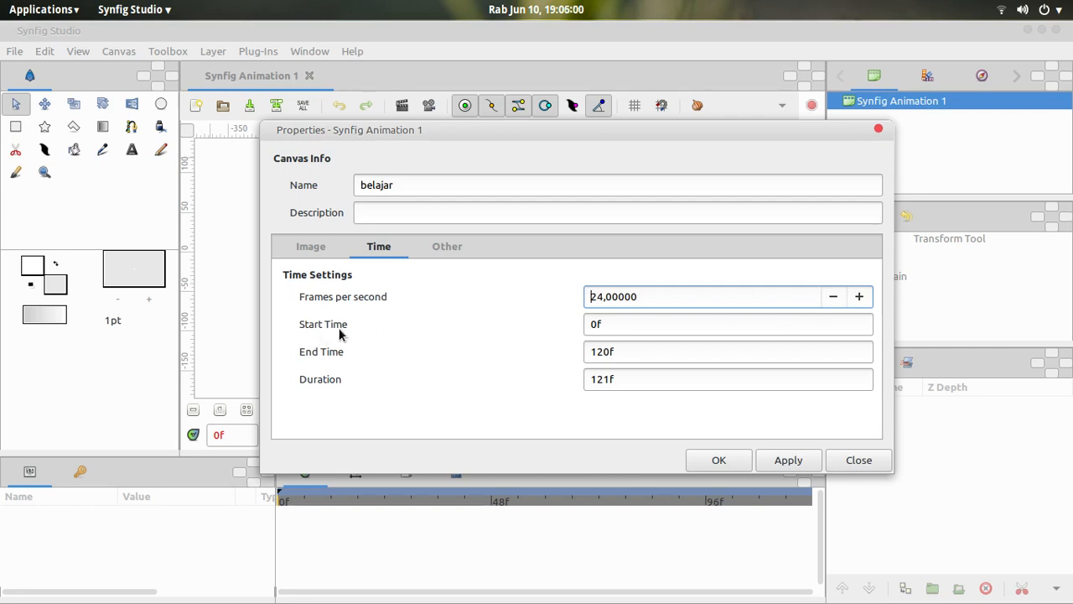
left_click(595, 324)
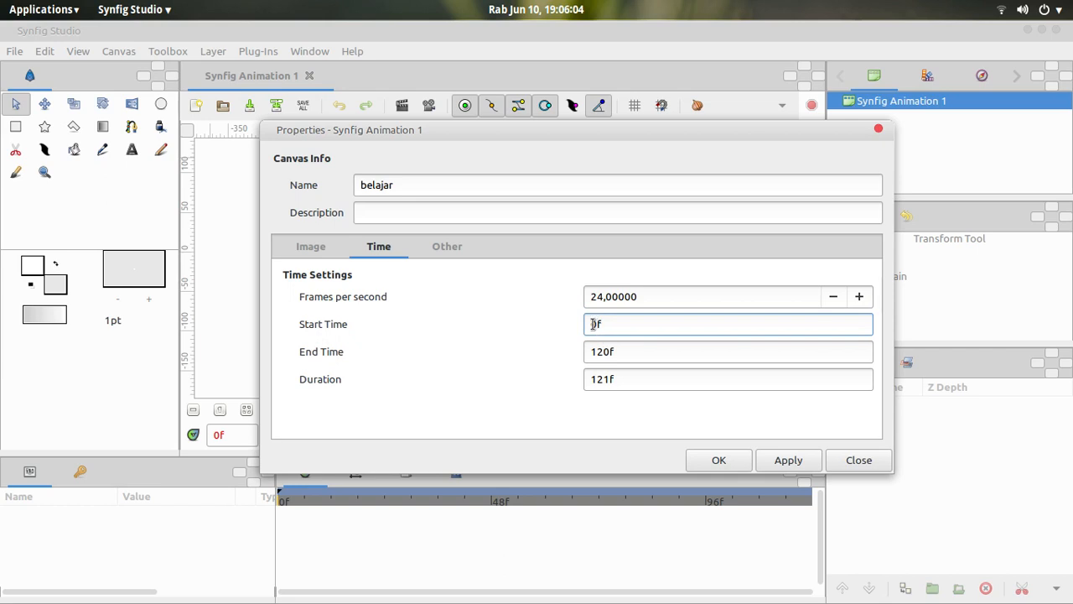
left_click(603, 352)
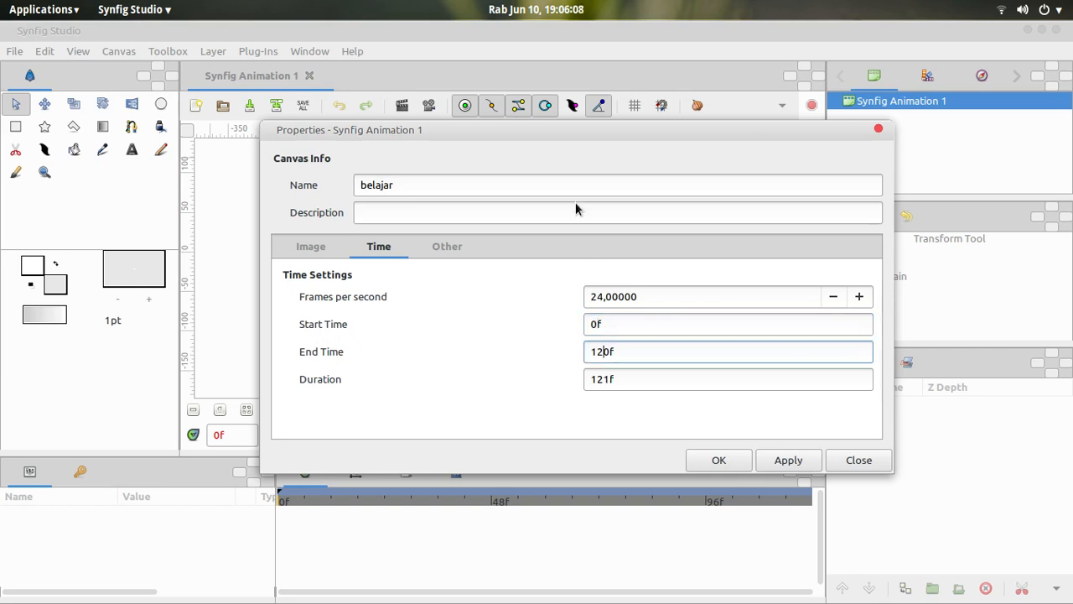
left_click_drag(563, 131, 527, 132)
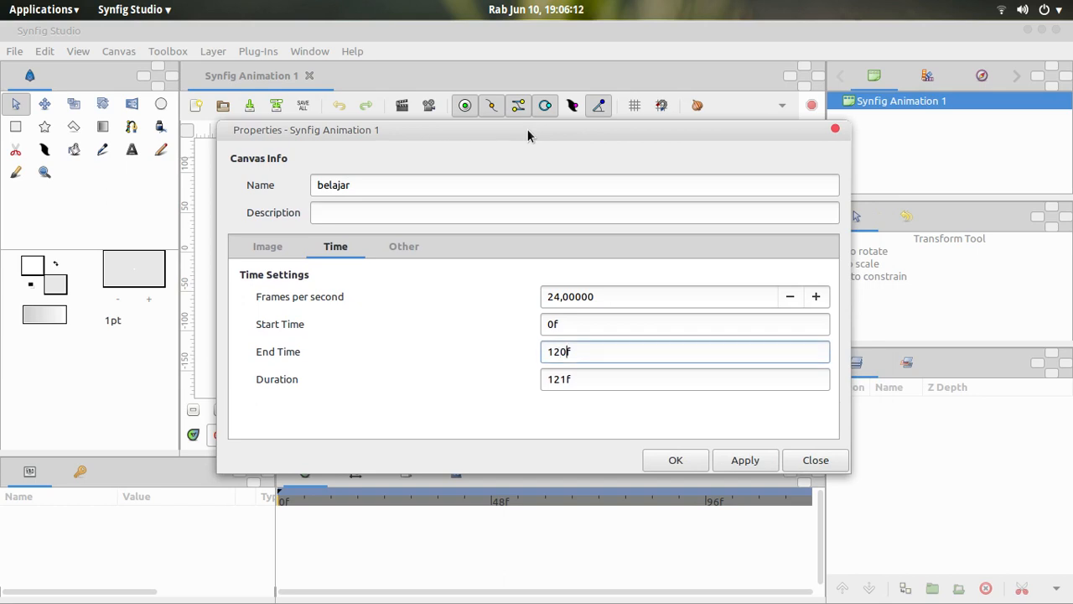
key("BackSpace")
key("BackSpace")
key("BackSpace")
type("240")
left_click(578, 332)
left_click(564, 354)
left_click_drag(550, 295, 593, 296)
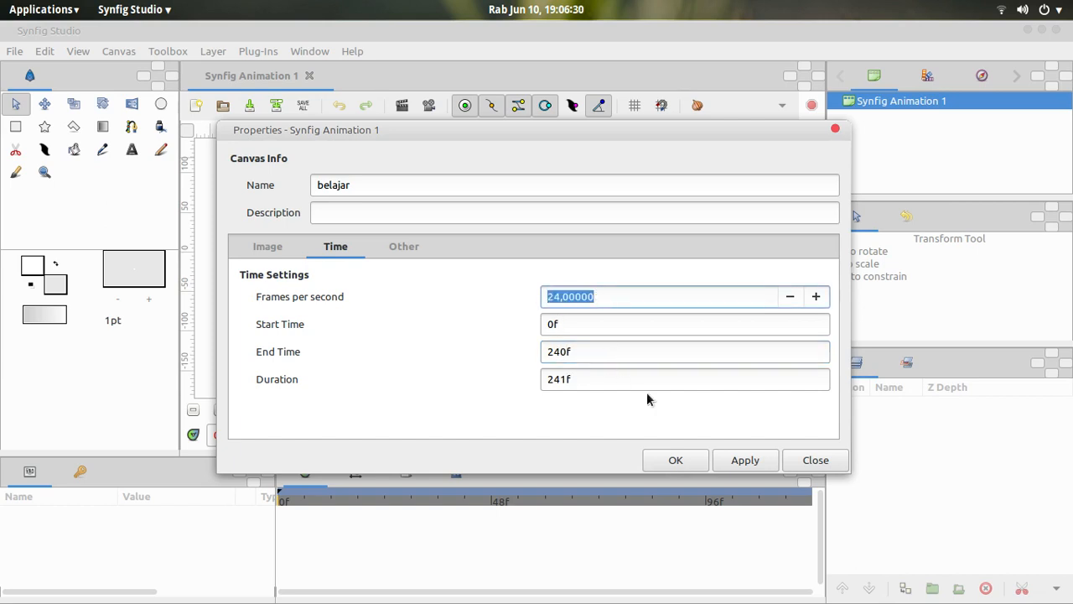
left_click(675, 463)
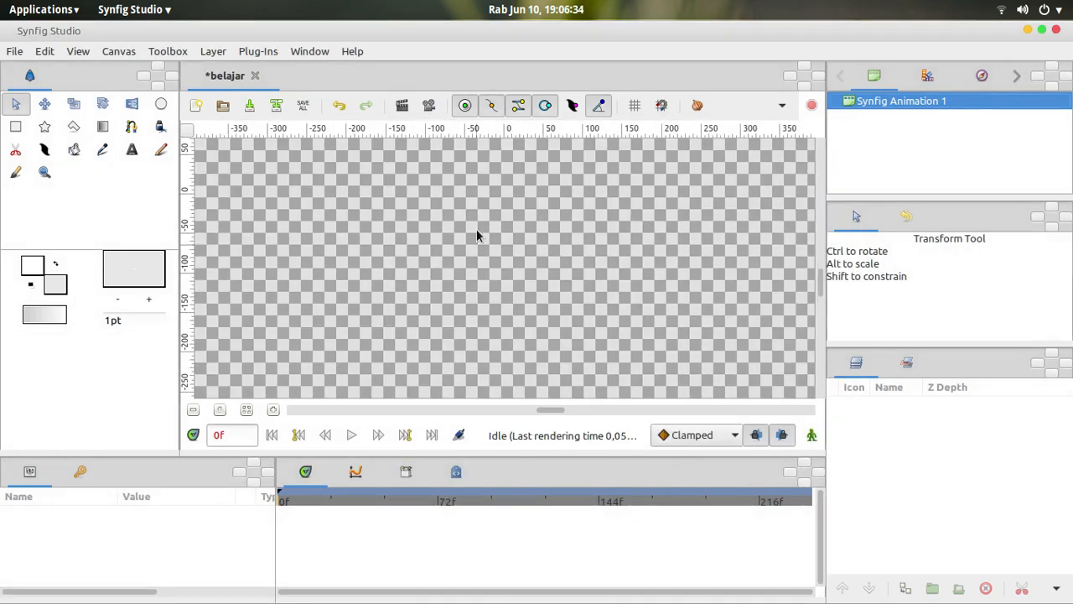
scroll(477, 231, "down", 4)
scroll(477, 231, "up", 3)
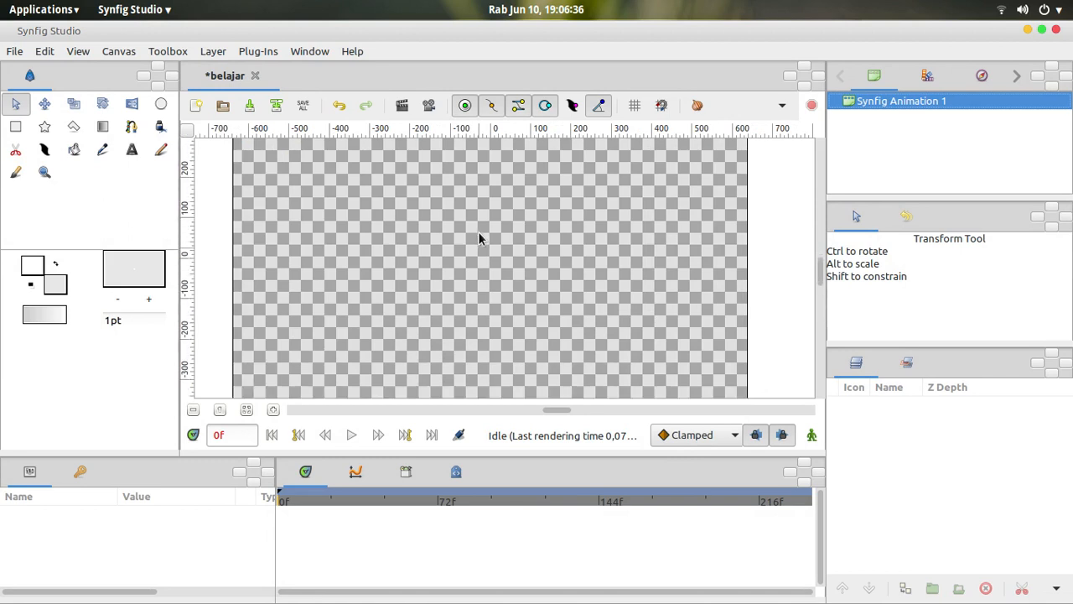
scroll(478, 236, "down", 2)
scroll(479, 238, "up", 1)
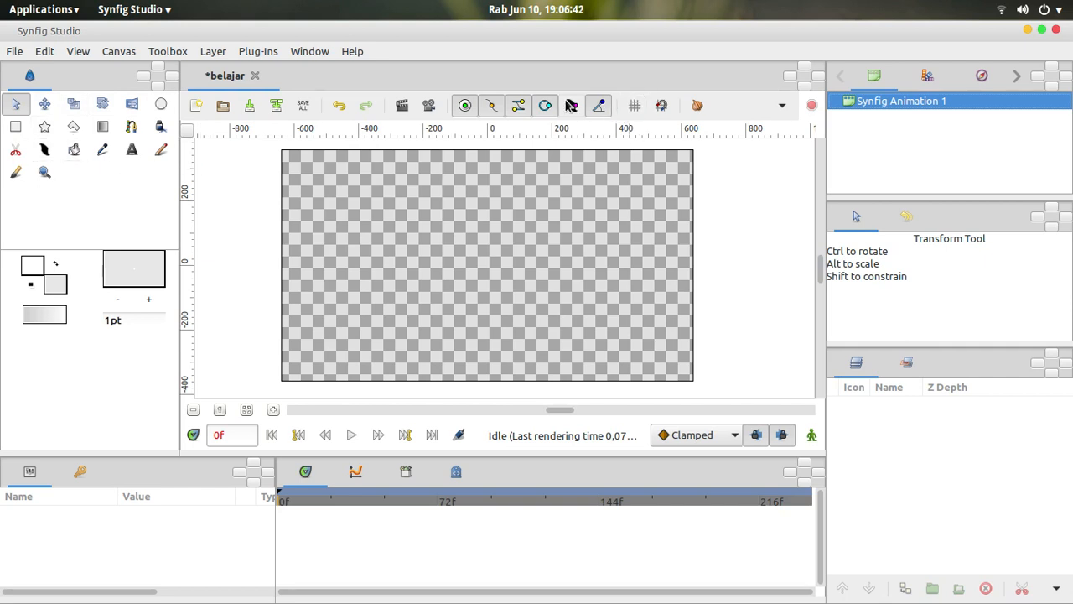
left_click(401, 107)
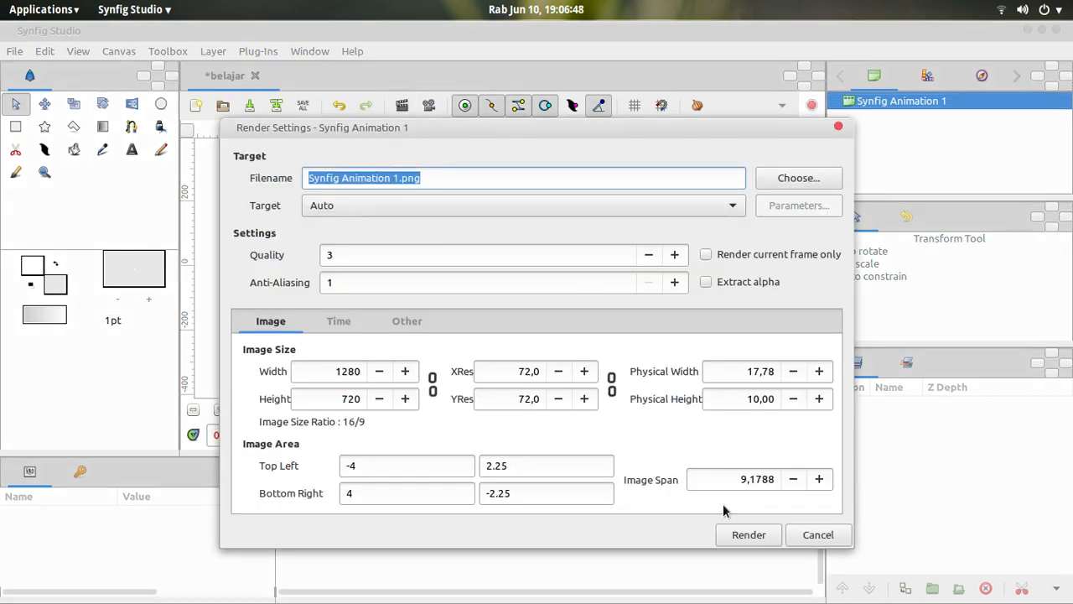
left_click(802, 541)
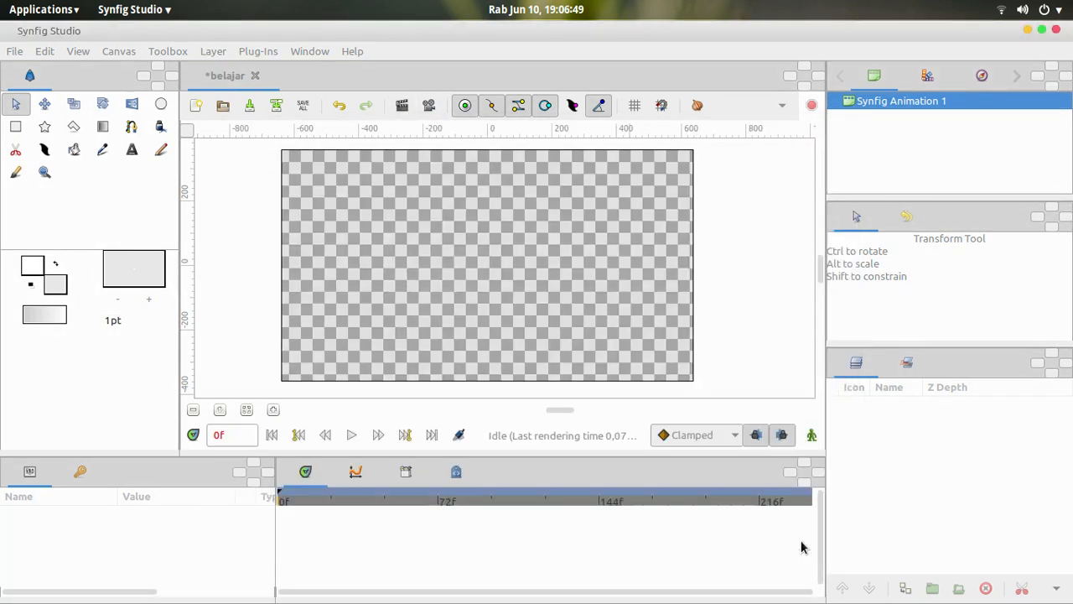
left_click(430, 106)
left_click(574, 397)
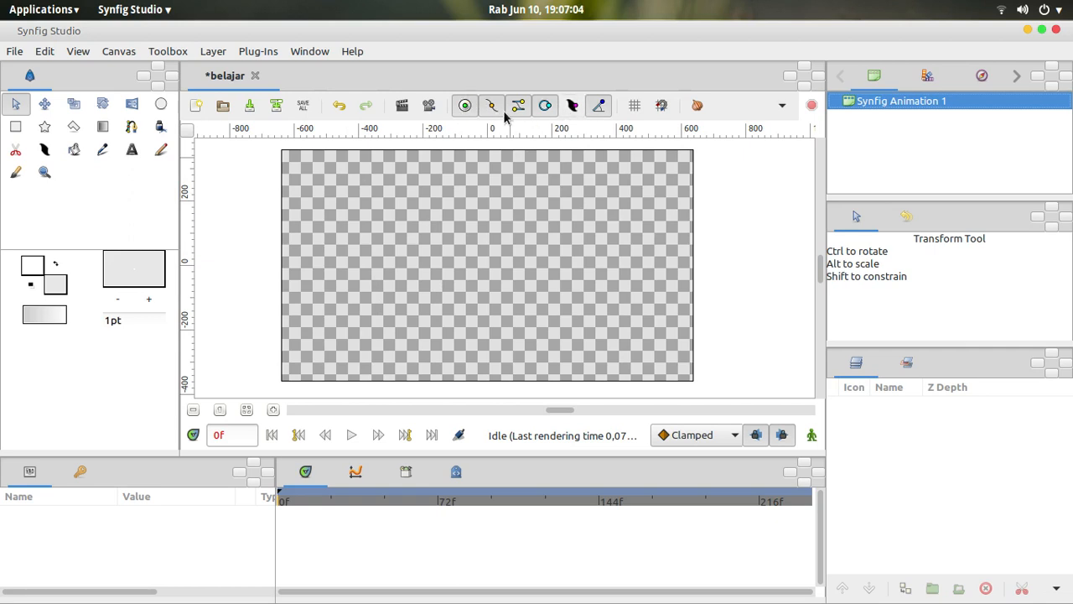
Draw a circle in the upper-left of the canvas and hide its position and vertex handles
left_click(161, 104)
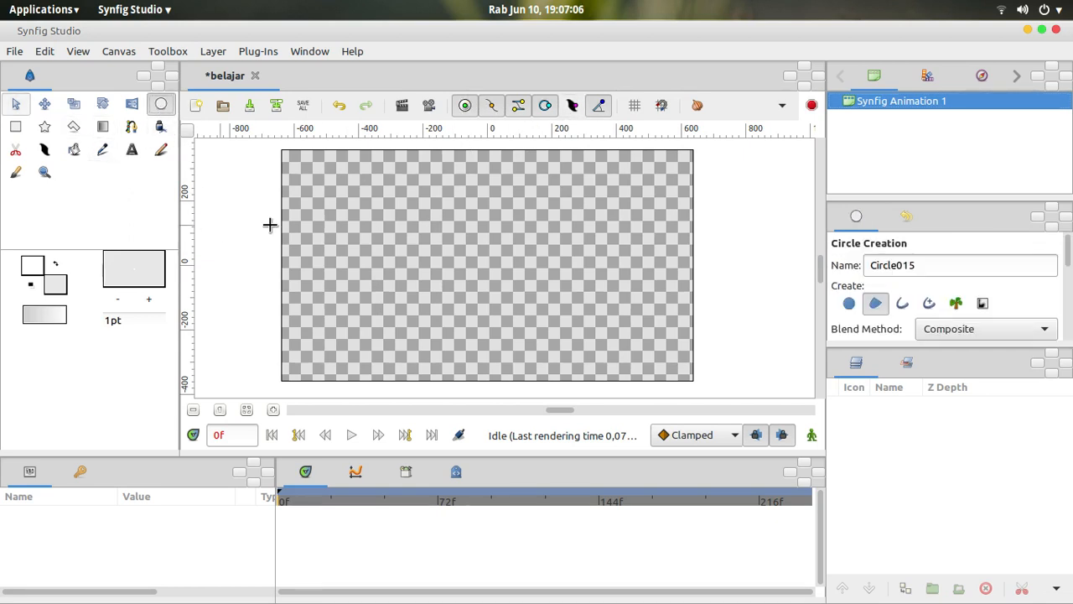
left_click_drag(435, 229, 478, 271)
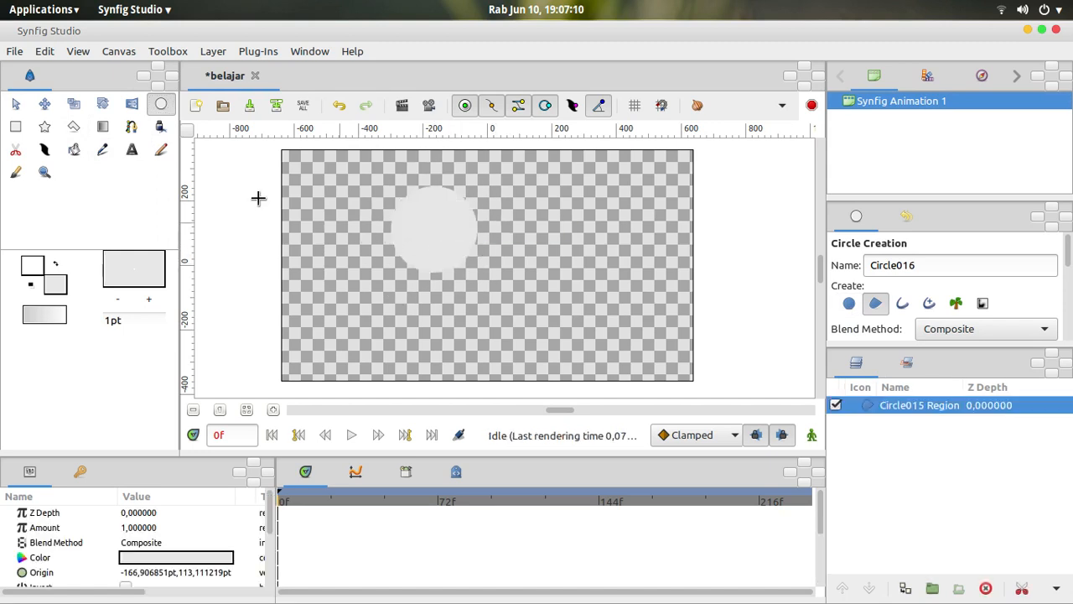
left_click(16, 104)
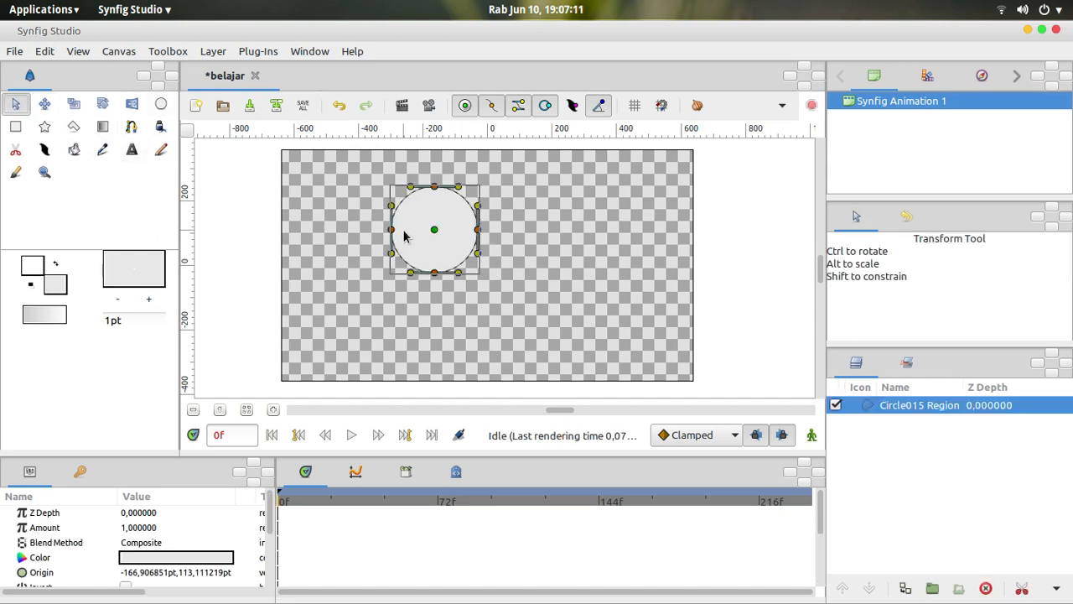
left_click(465, 106)
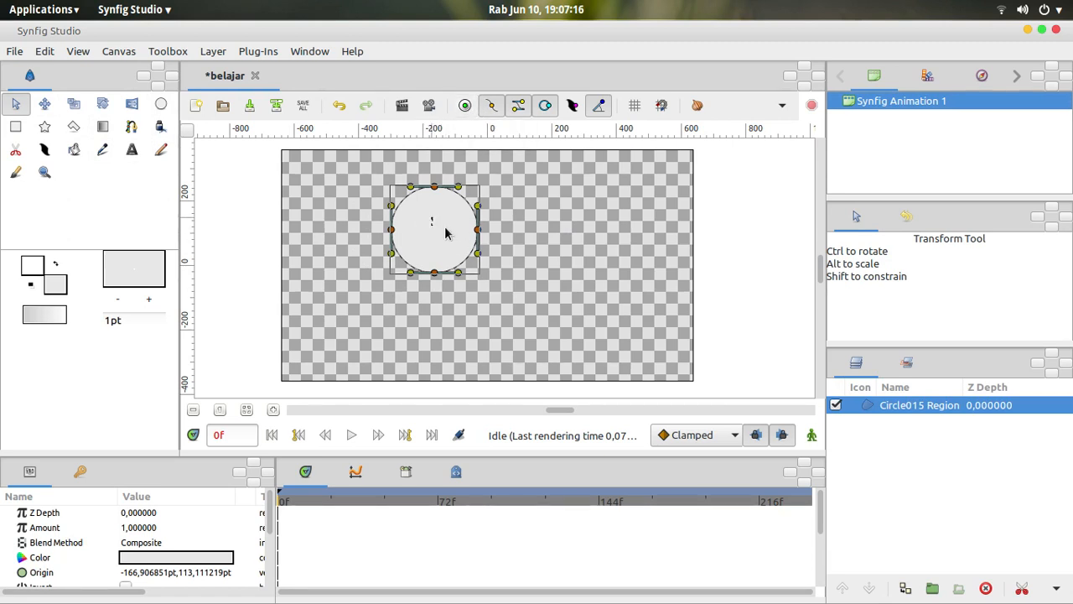
left_click(493, 109)
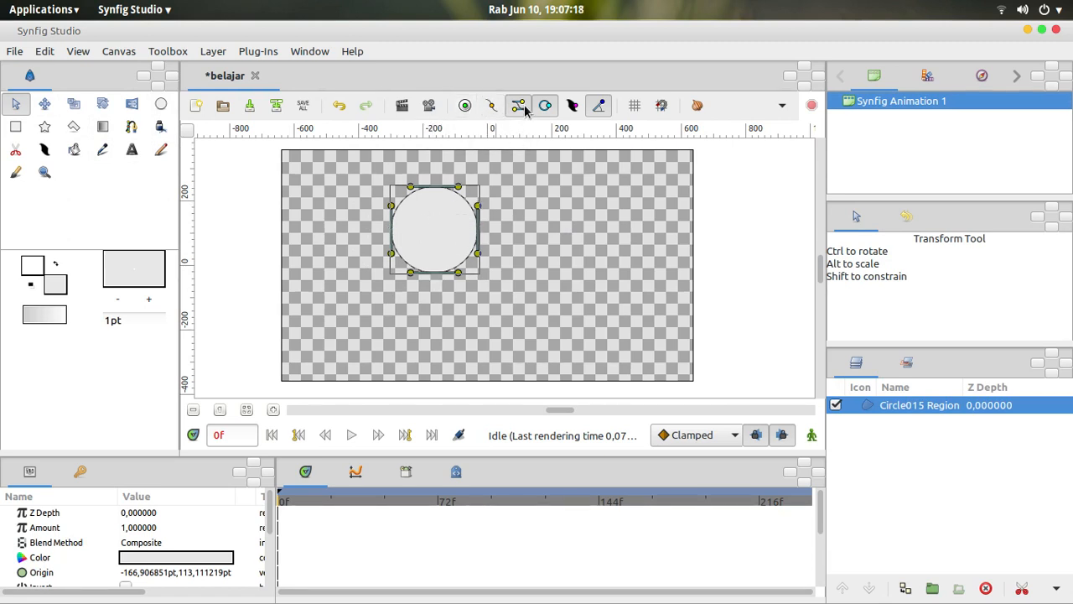
Show only the tangent handles and pull the circle's top into a point
left_click(519, 106)
left_click(598, 109)
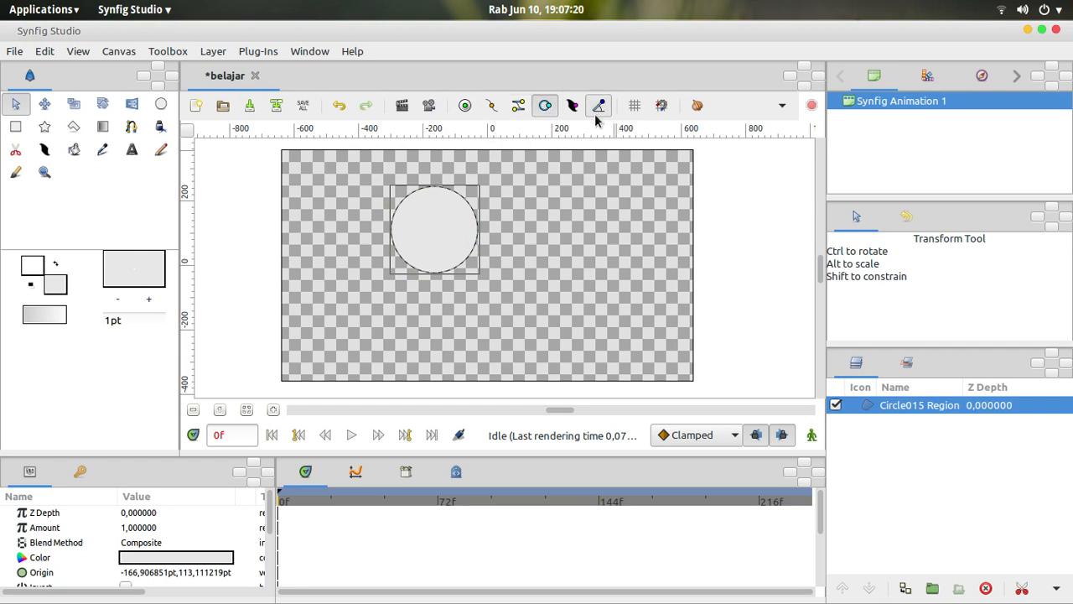
left_click(520, 106)
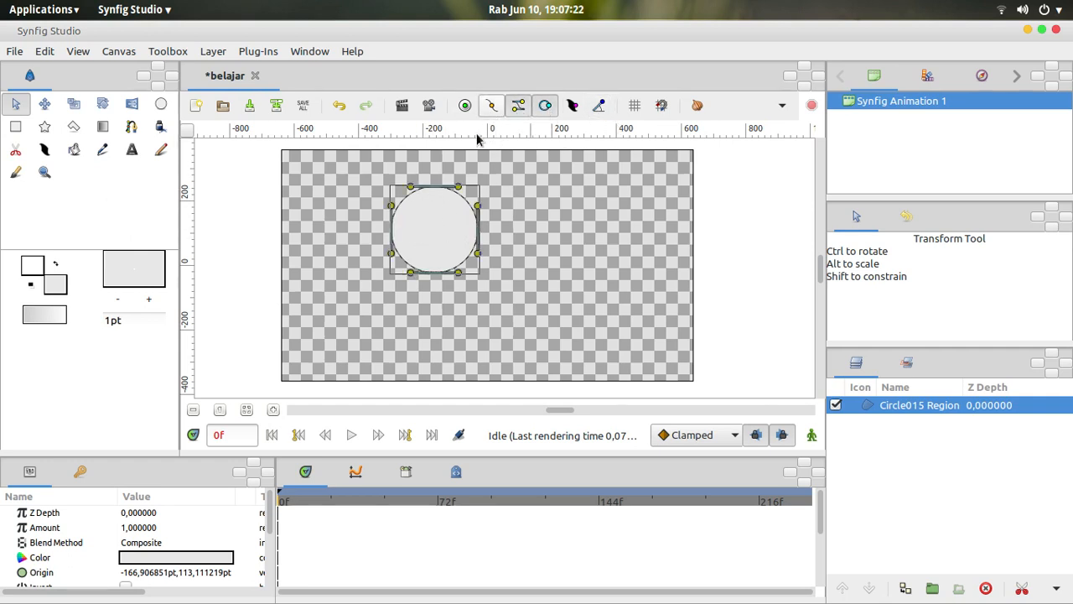
mouse_move(460, 186)
left_mouse_down()
mouse_move(460, 196)
mouse_move(453, 170)
left_mouse_up()
Restore the vertex and position handles and move the egg down-right toward the centre
left_click(493, 108)
left_click(464, 106)
left_click_drag(437, 229, 466, 289)
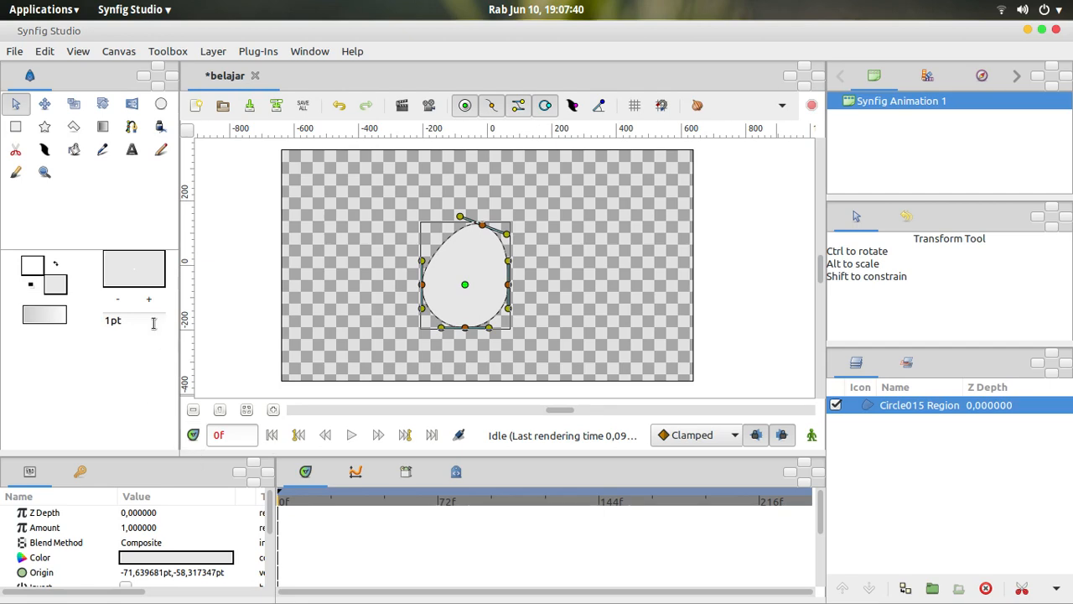
left_click(132, 150)
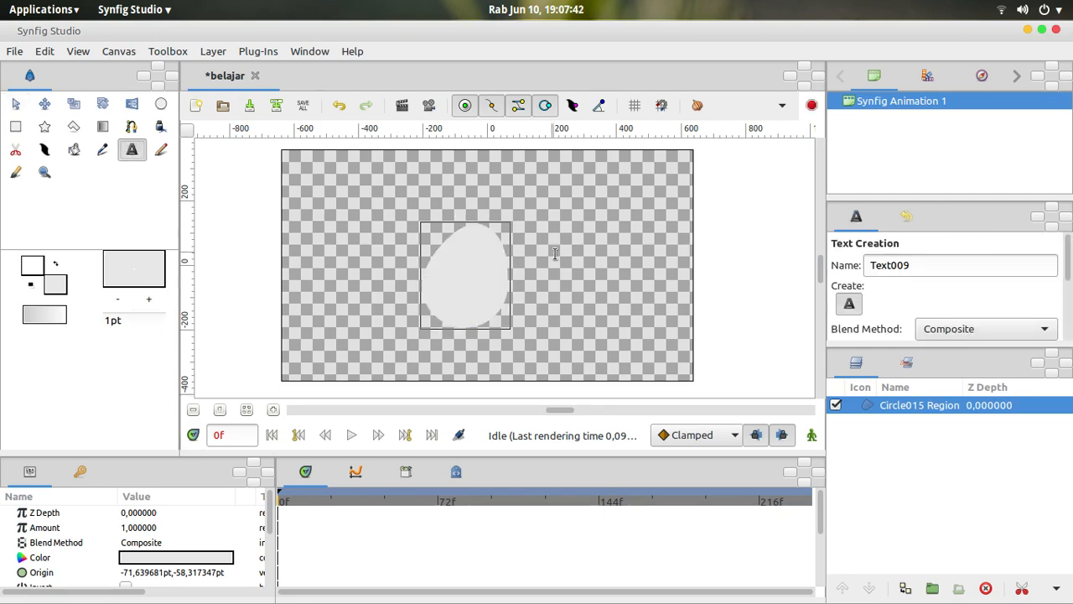
Add a text layer reading 'Belajar' just right of the egg shape
left_click(554, 248)
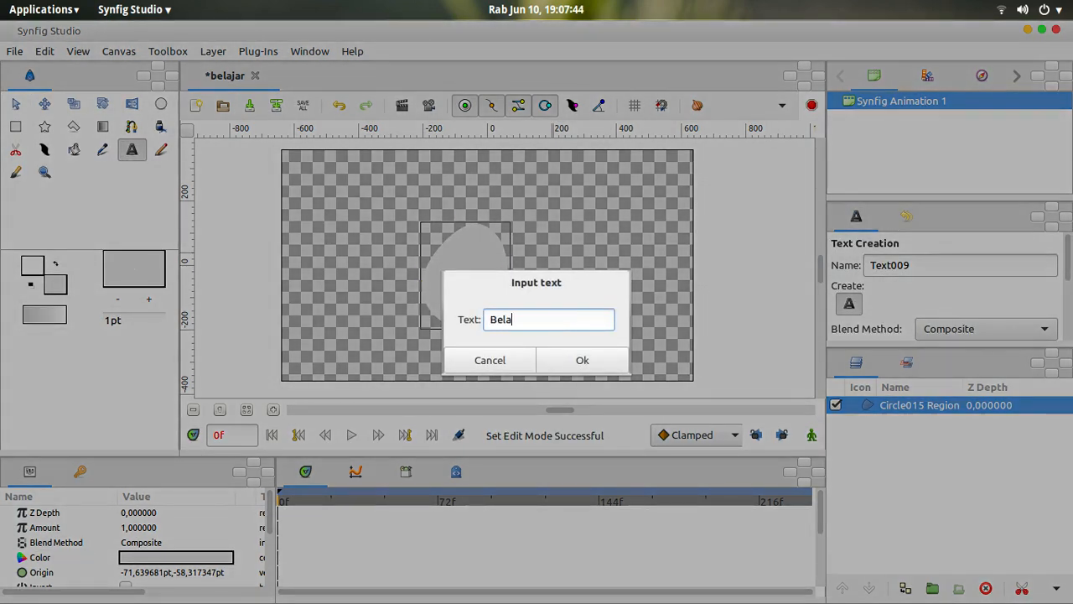
key("Return")
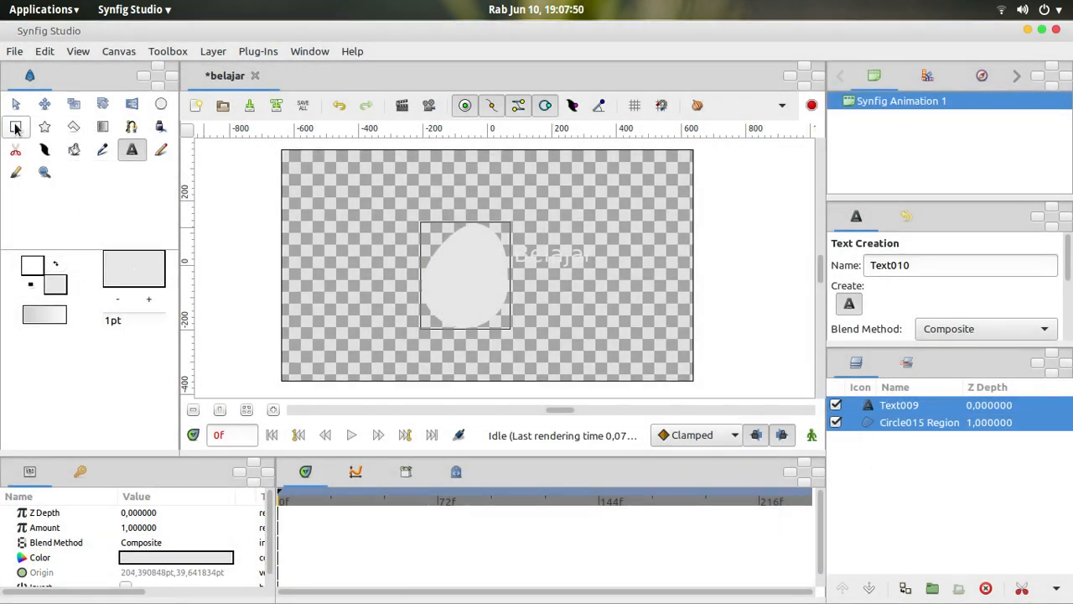
Draw a region-only rectangle covering the whole canvas, discarding the outlined first attempt
left_click(15, 127)
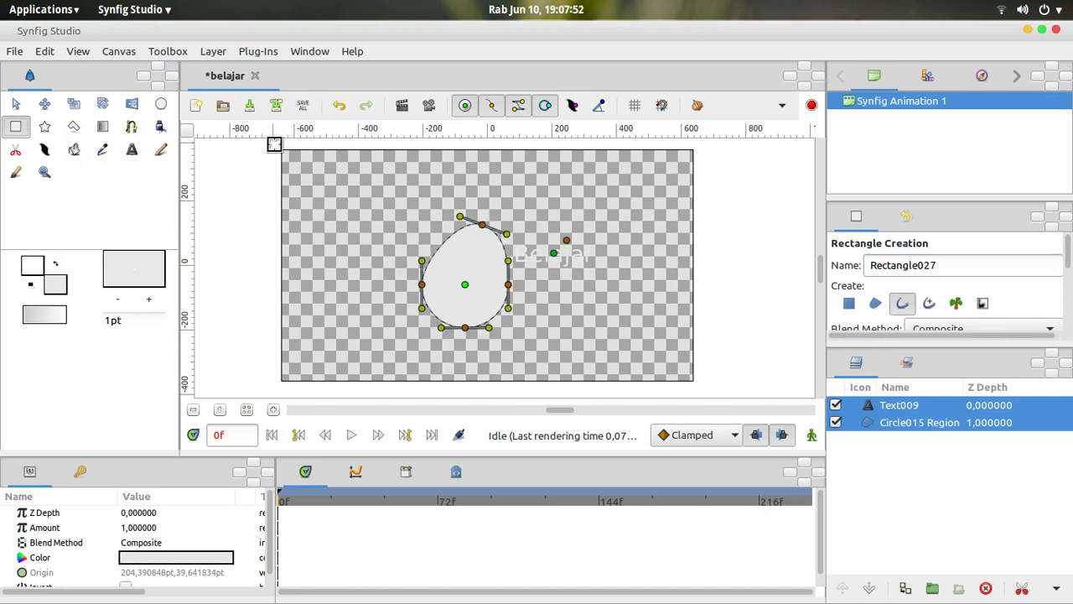
left_click_drag(275, 144, 705, 390)
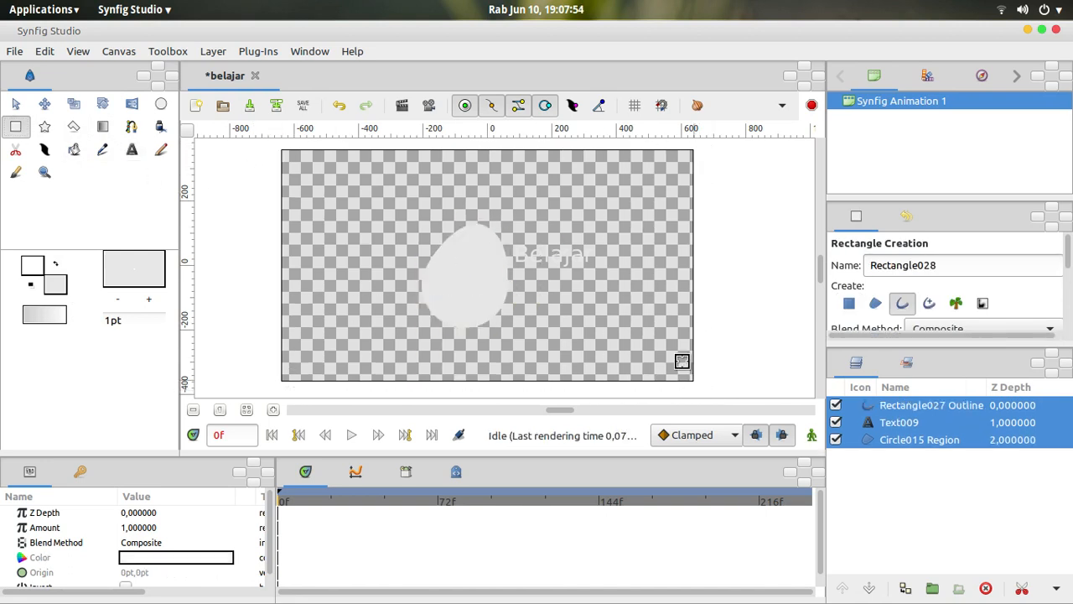
key("ctrl+z")
key("alt+a")
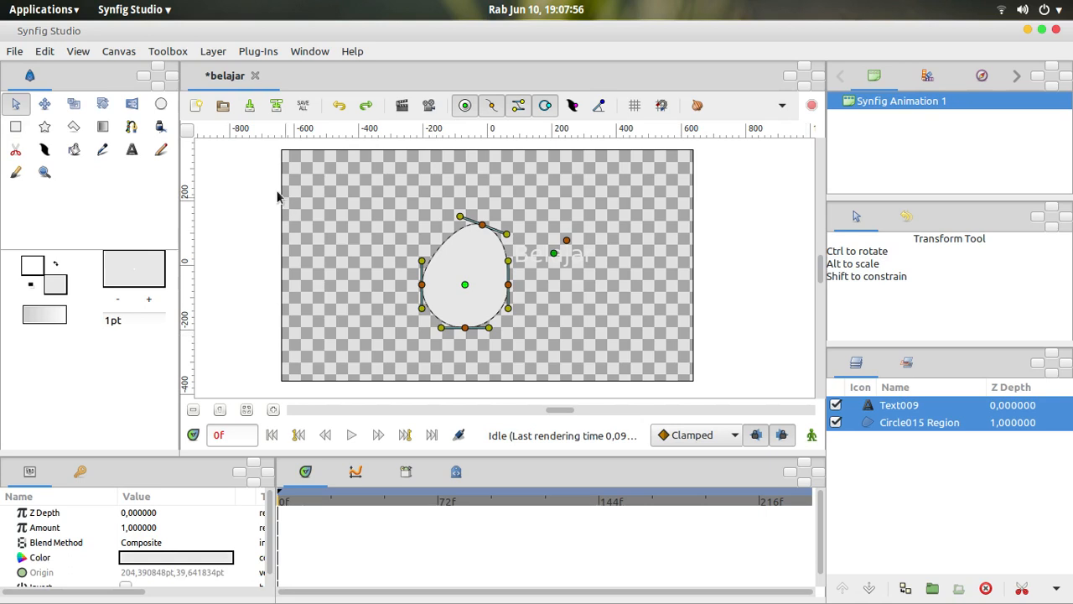
left_click(15, 126)
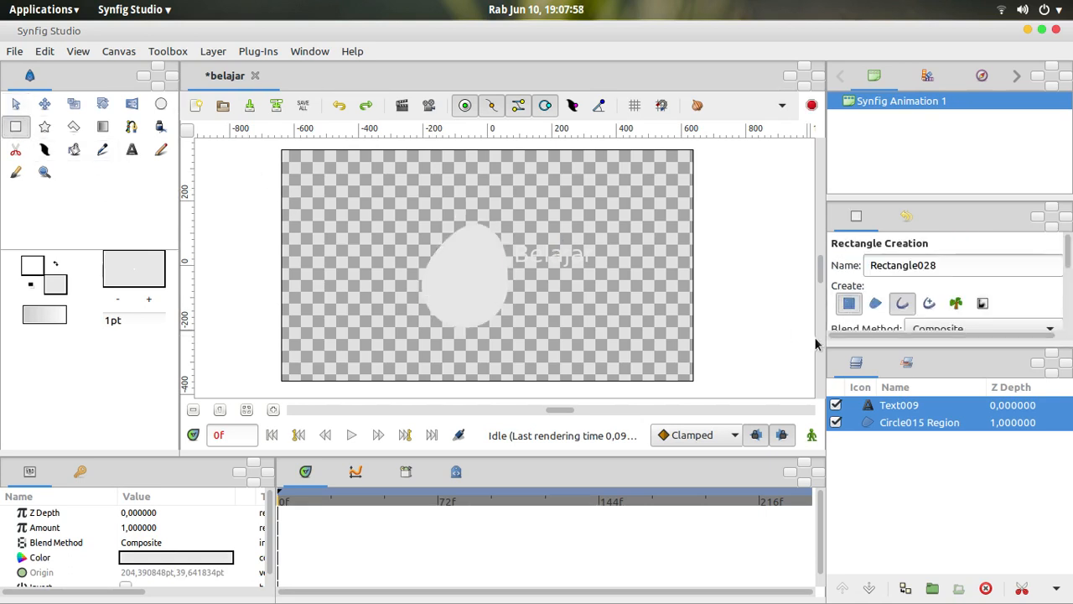
left_click(903, 303)
left_click_drag(723, 391, 271, 149)
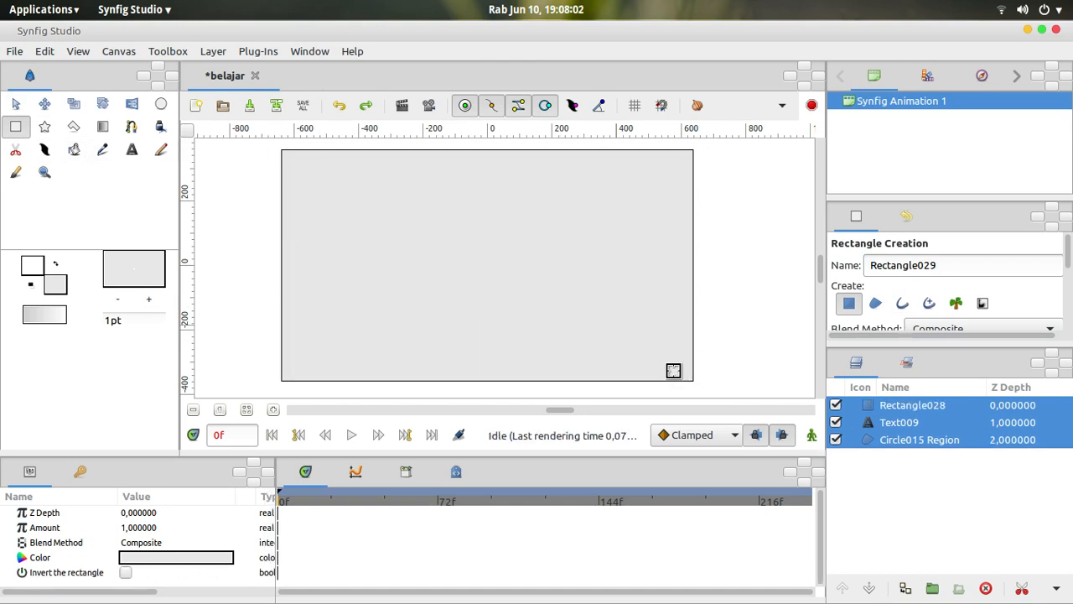
left_click(15, 103)
Lower Rectangle028 to the bottom of the layer stack and pull its corner to the canvas edge
double_click(913, 405)
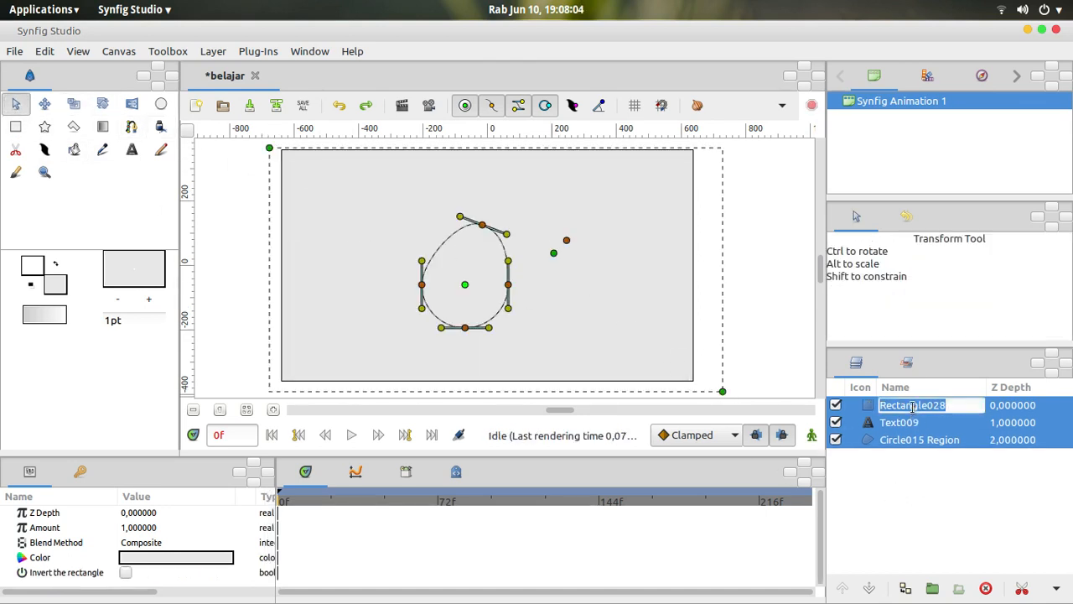
left_click(913, 442)
left_click(894, 407)
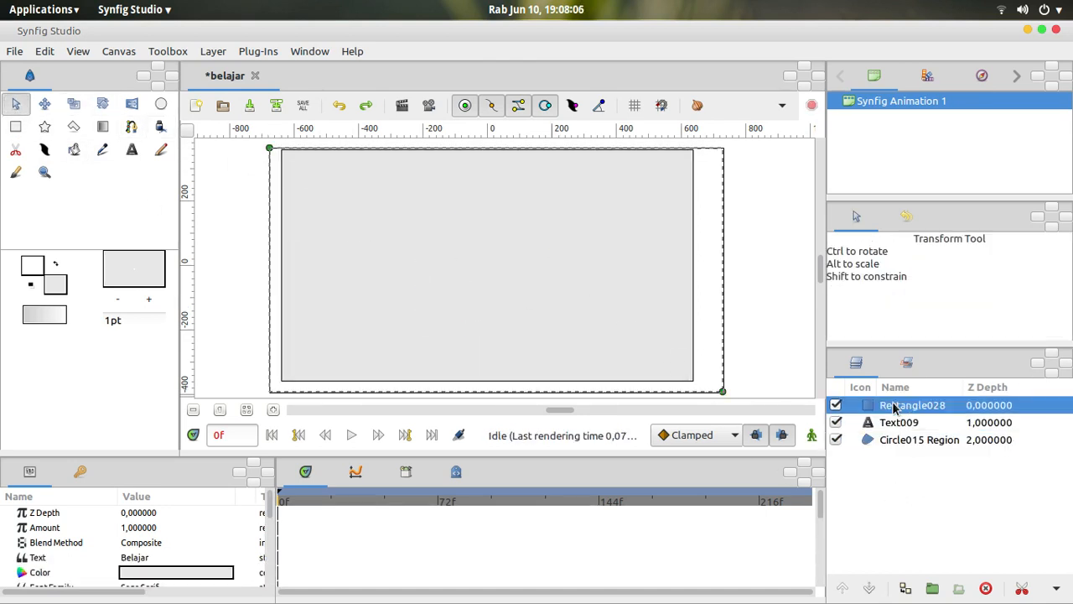
left_click(873, 588)
left_click(874, 589)
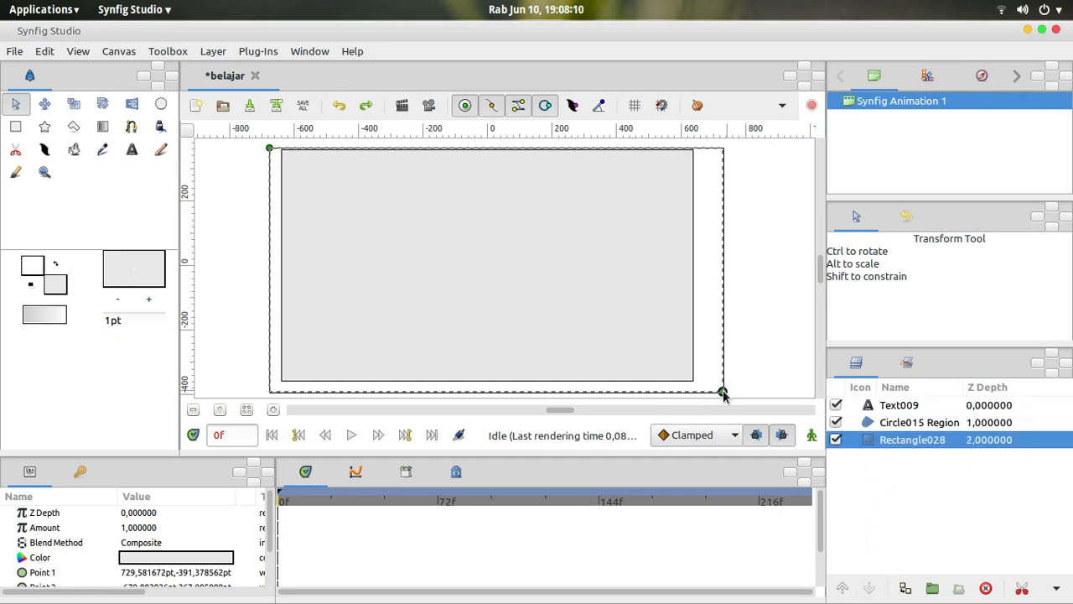
left_click_drag(723, 391, 701, 386)
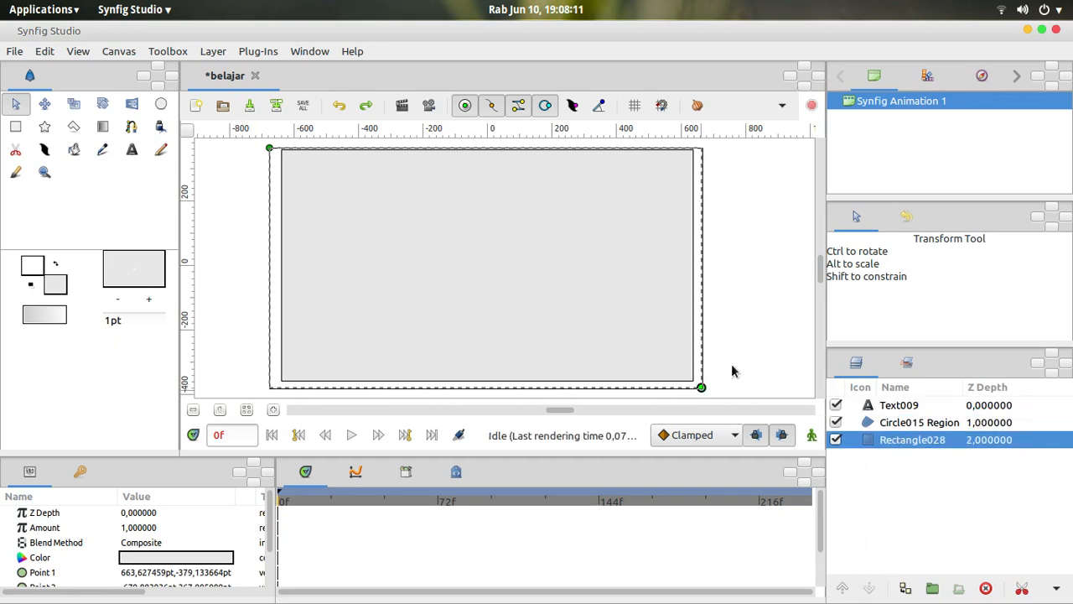
Pick blue and apply it as the background rectangle's fill colour
left_click(927, 77)
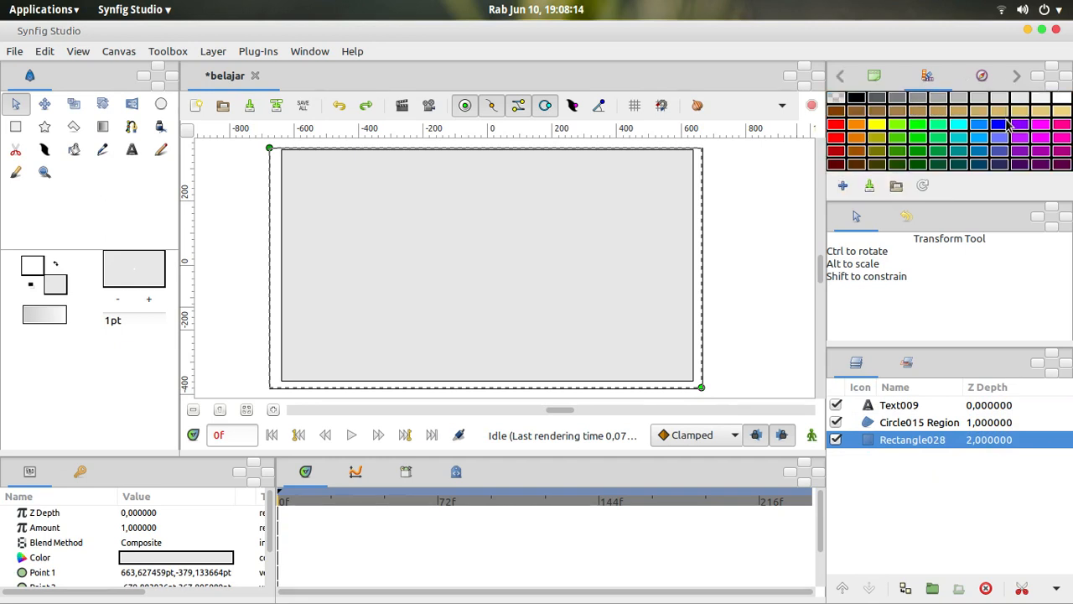
left_click(979, 126)
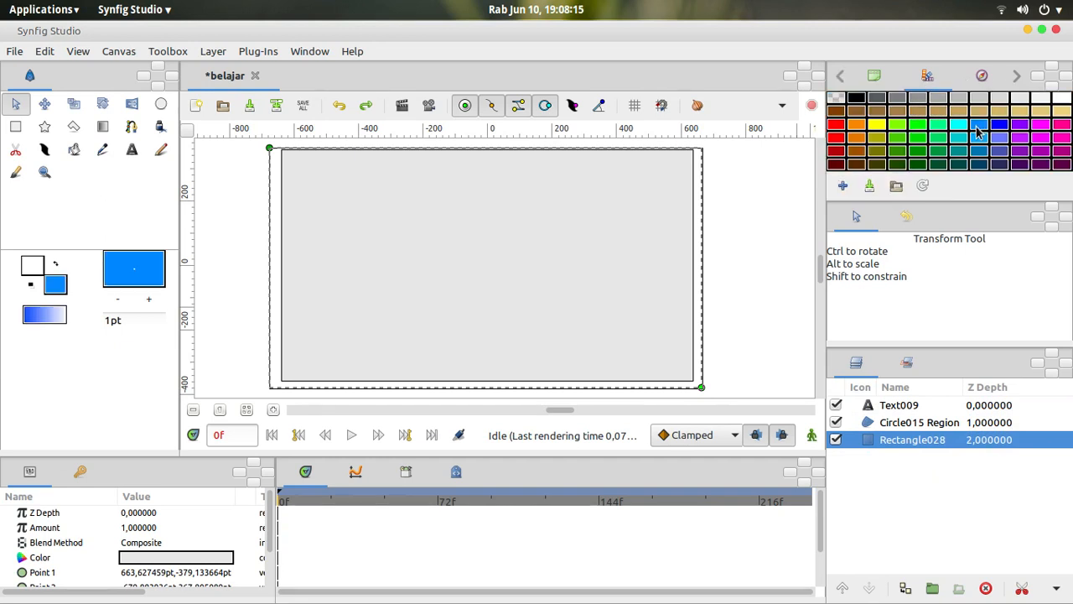
right_click(161, 567)
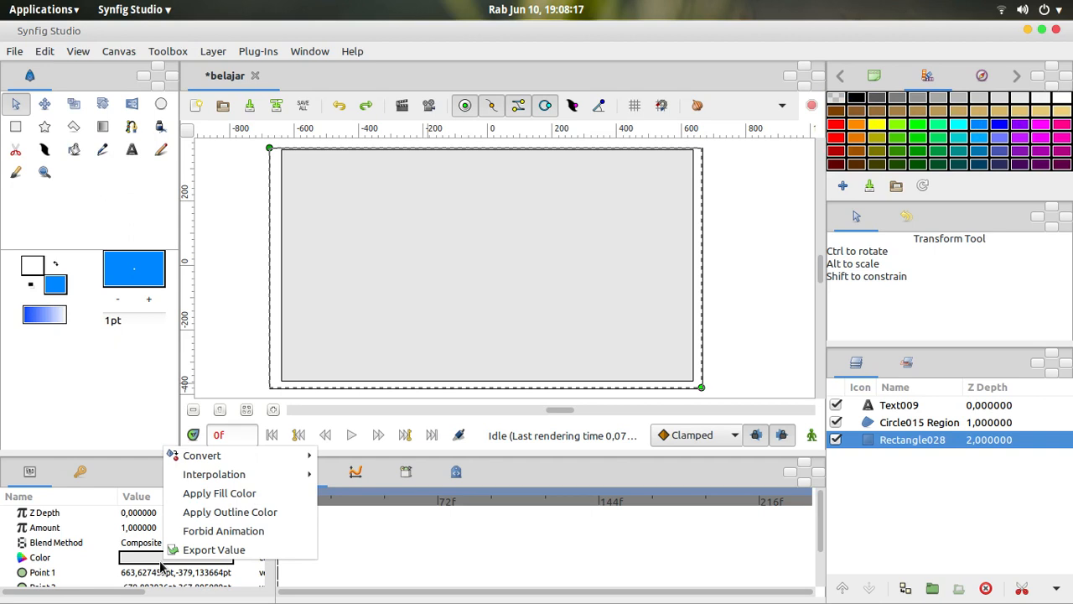
left_click(217, 502)
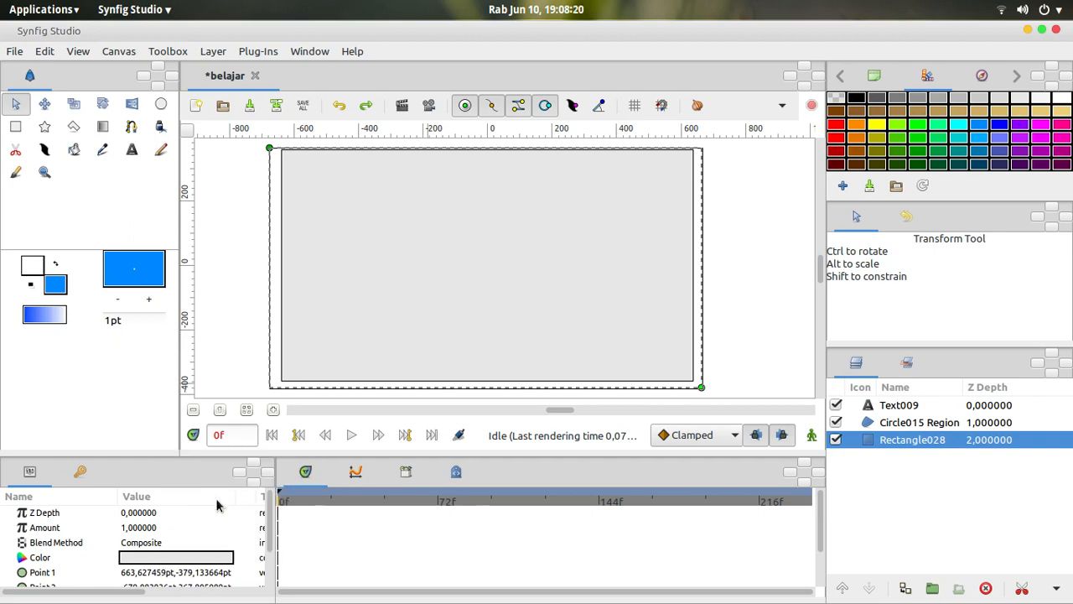
Move the egg shape up and to the left, beside the Belajar text
left_click(482, 293)
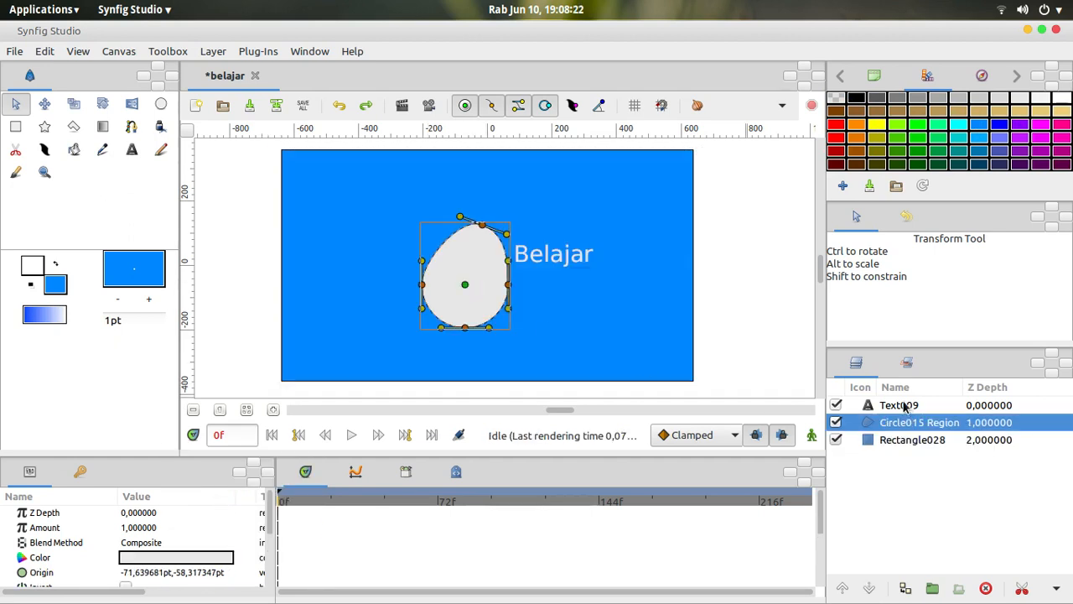
left_click_drag(466, 285, 406, 259)
left_click(573, 261)
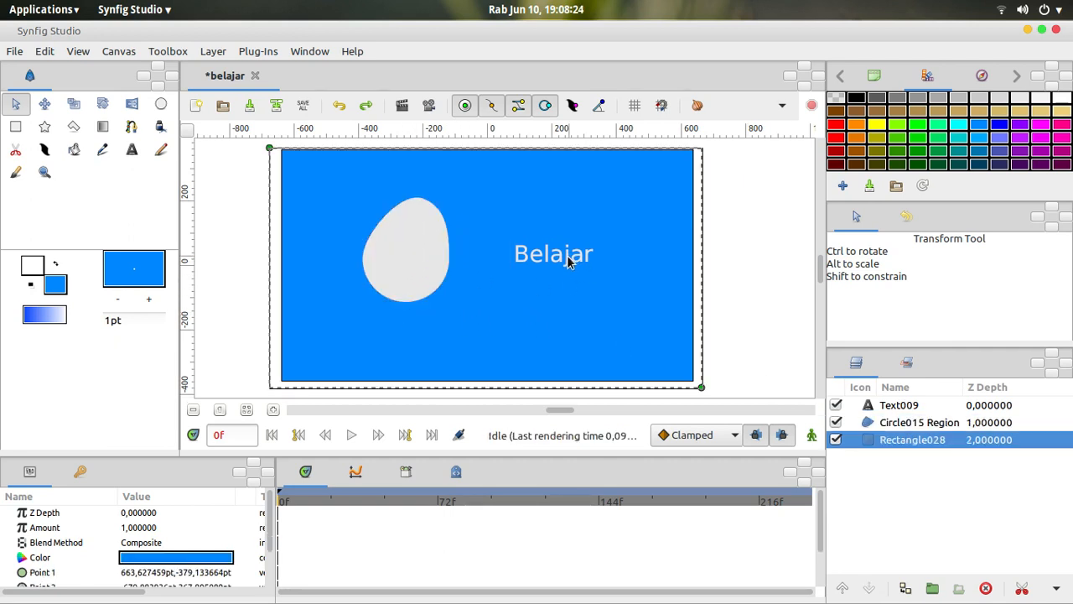
Move the Belajar text slightly down and left, then click through the three layers
left_click(568, 260)
left_click_drag(554, 260, 538, 281)
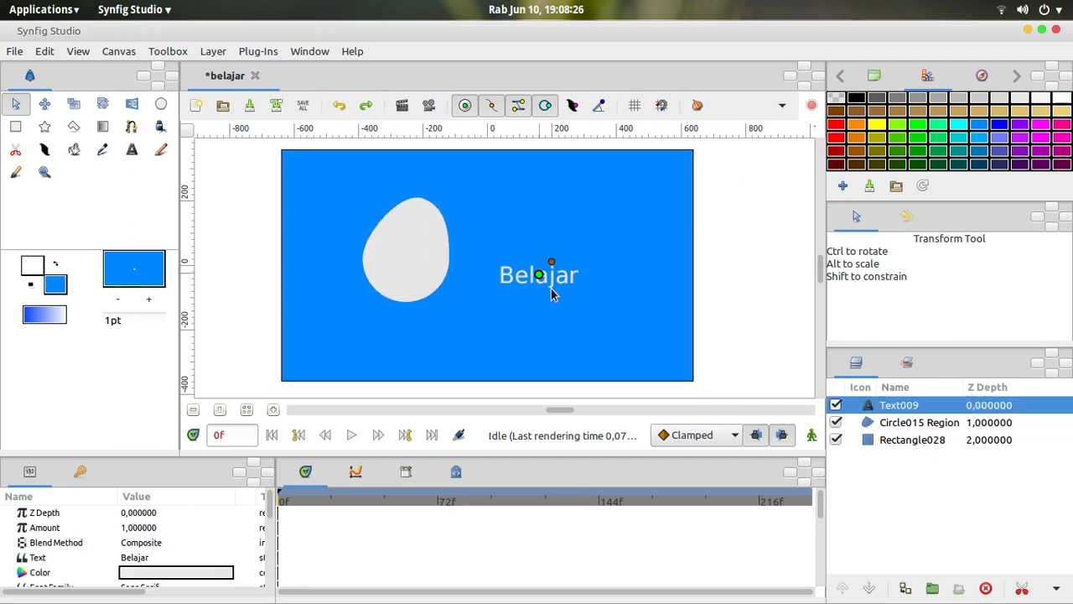
left_click(889, 422)
left_click(889, 439)
left_click(889, 423)
left_click(891, 438)
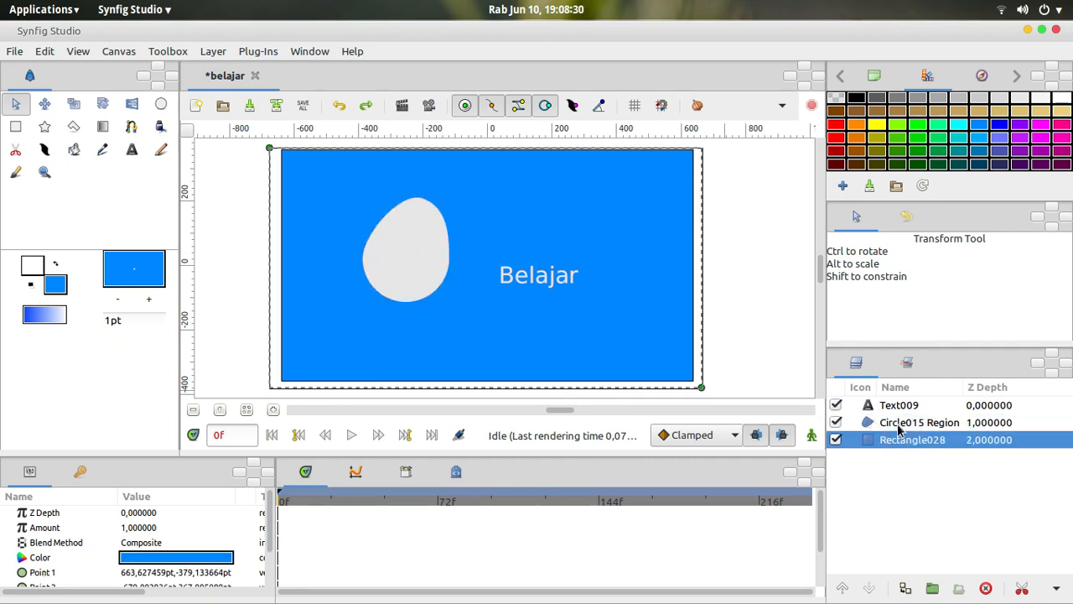
left_click(897, 423)
left_click(902, 405)
left_click(904, 438)
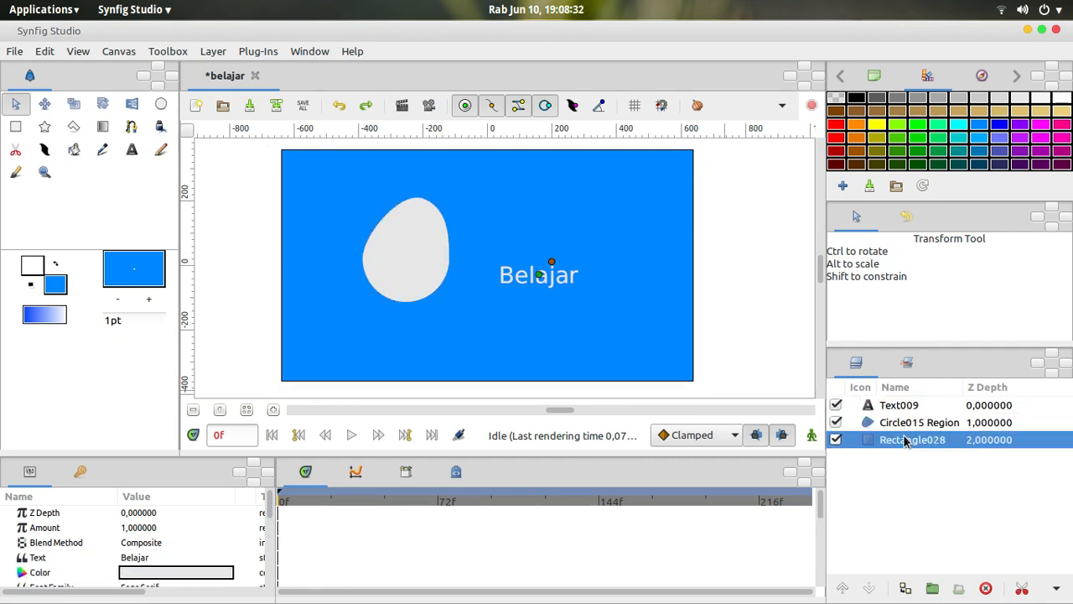
Inspect the egg, text and background layers' parameters in turn
scroll(123, 543, "down", 4)
scroll(119, 529, "up", 4)
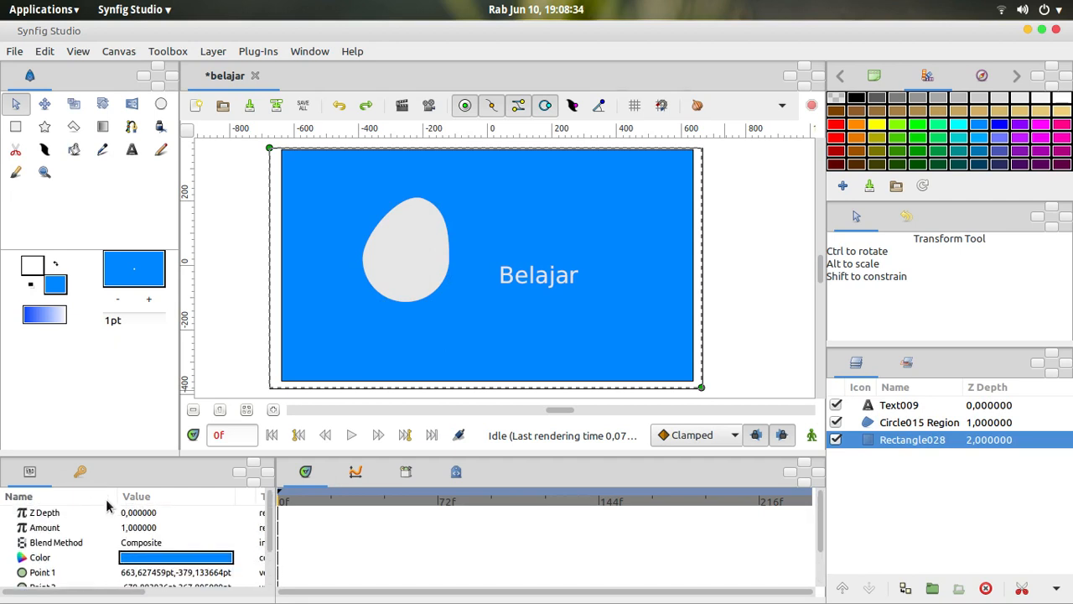
scroll(121, 537, "down", 2)
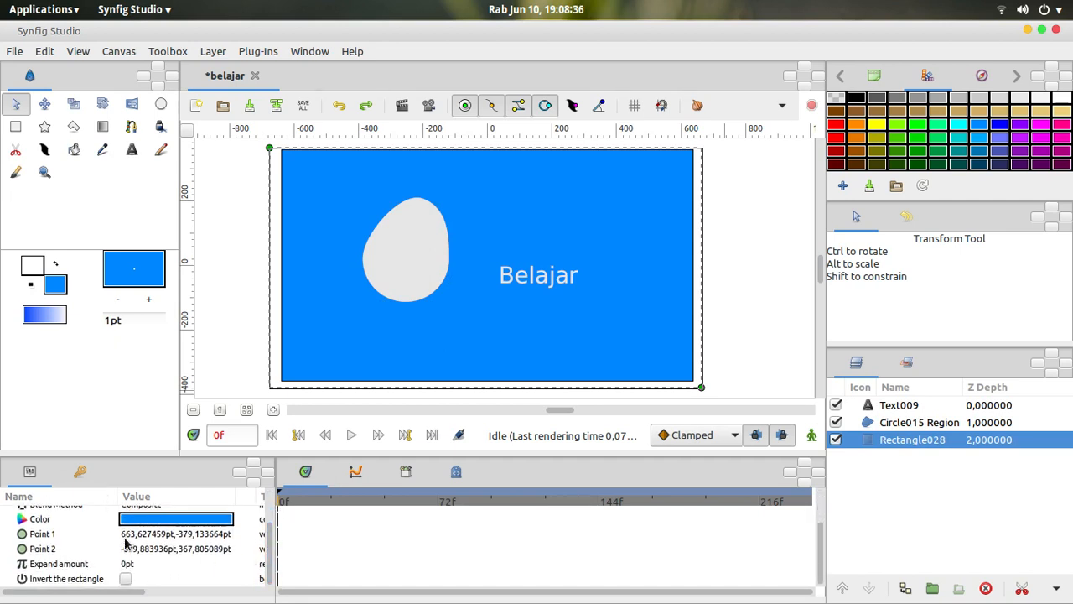
left_click(891, 428)
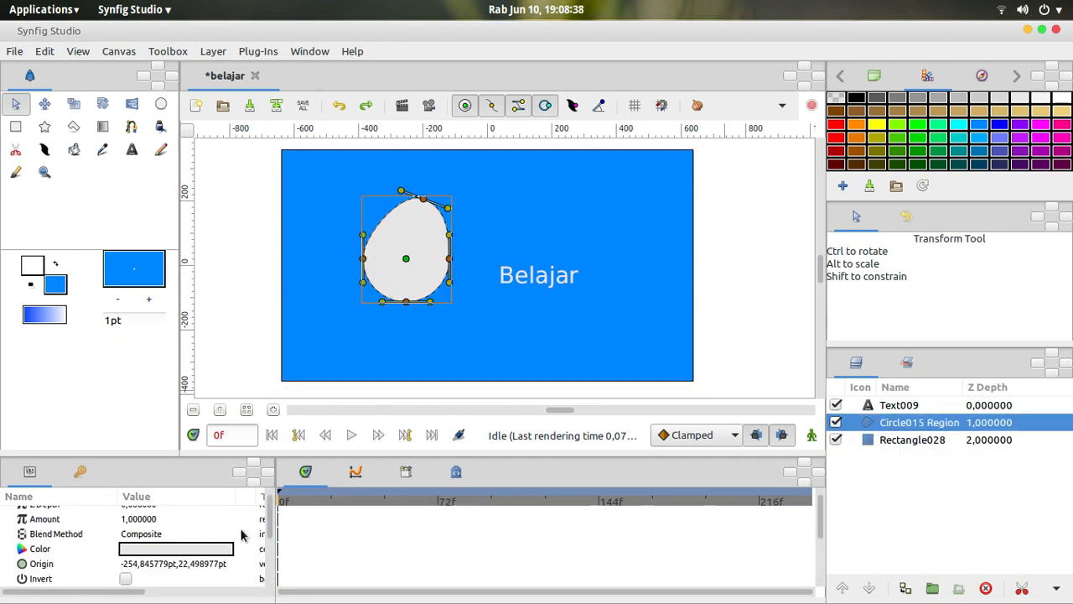
scroll(155, 541, "up", 1)
scroll(155, 541, "down", 1)
scroll(155, 541, "up", 1)
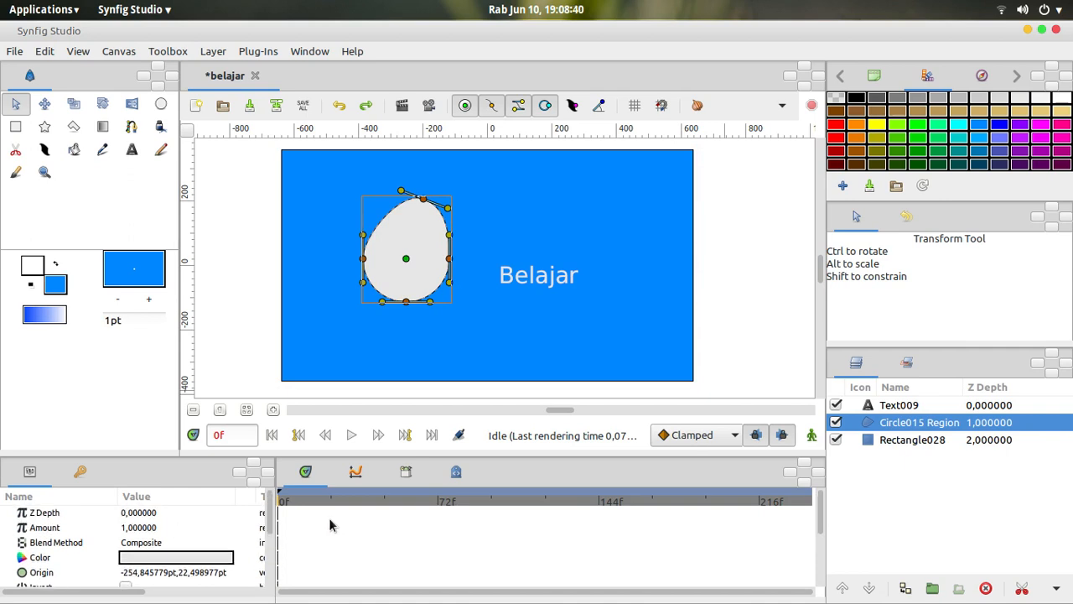
left_click(881, 407)
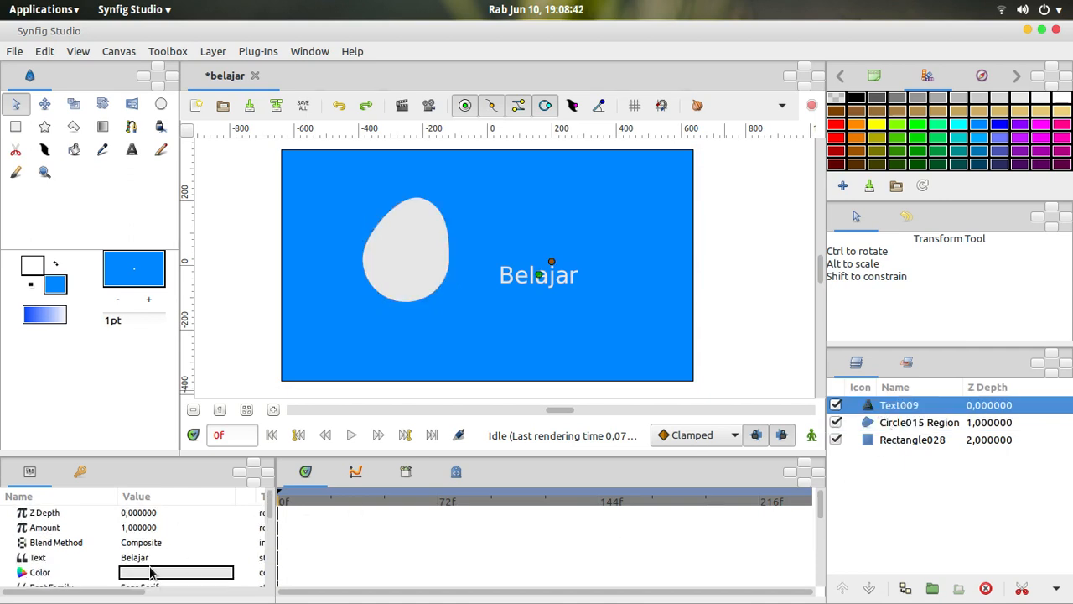
left_click(893, 426)
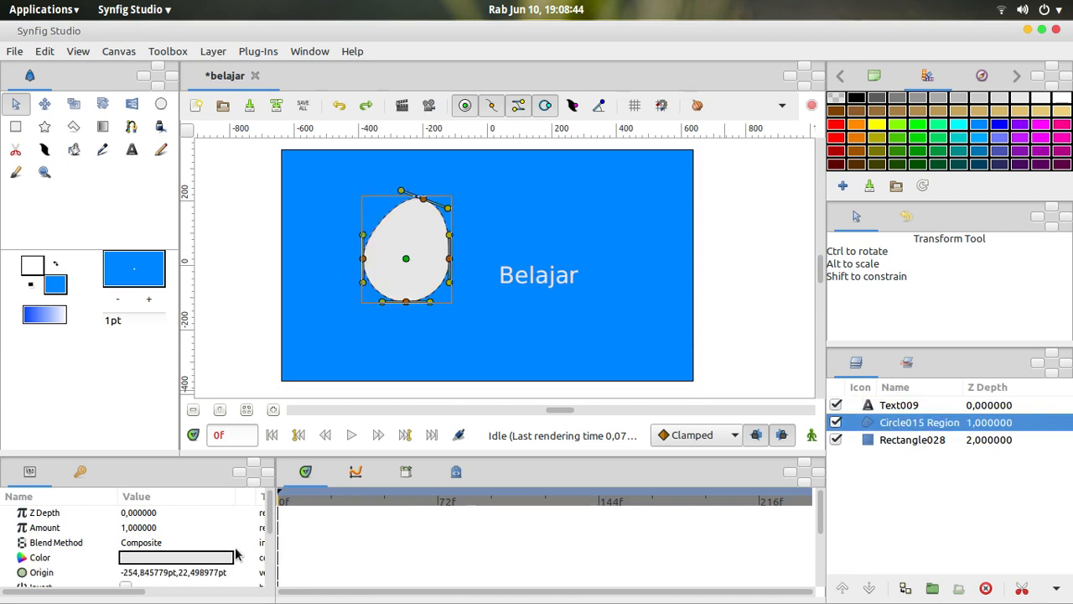
left_click(885, 443)
Widen the timeline panel and nudge the egg shape down and to the right
scroll(168, 545, "down", 2)
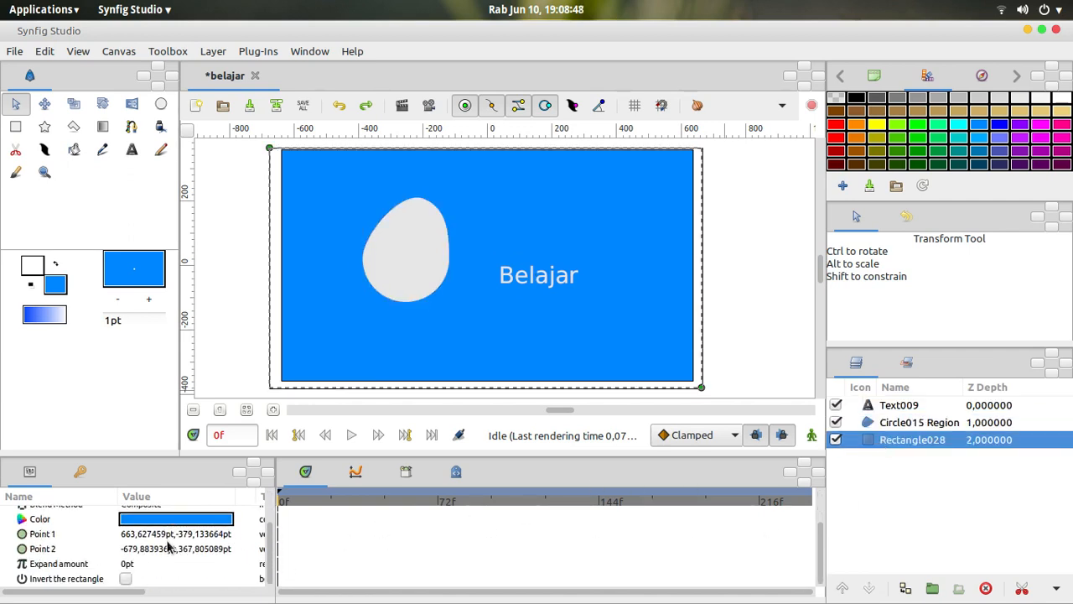
scroll(167, 545, "up", 2)
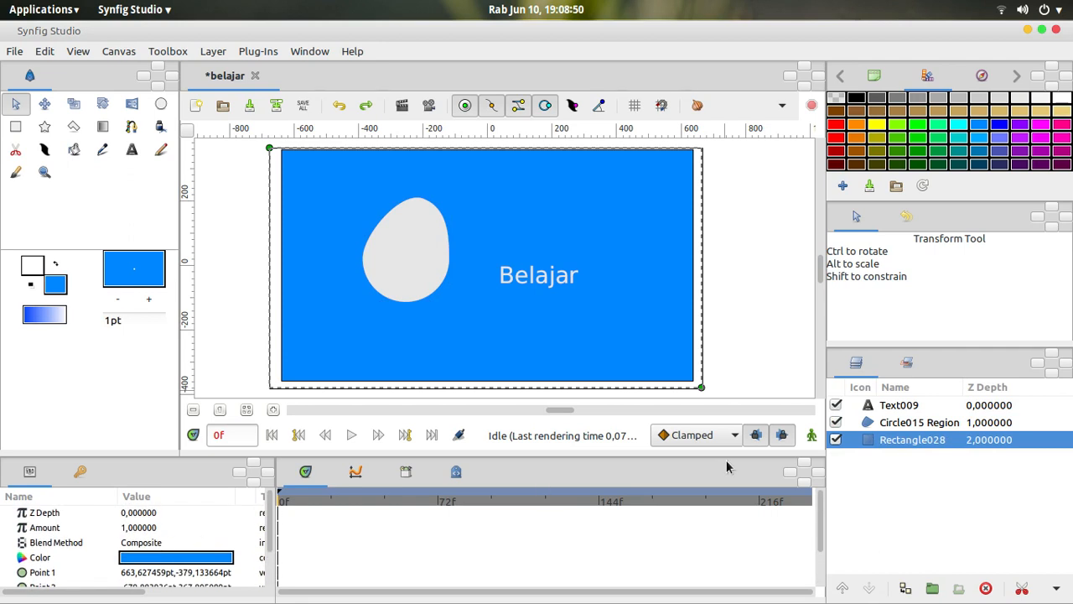
left_click(908, 409)
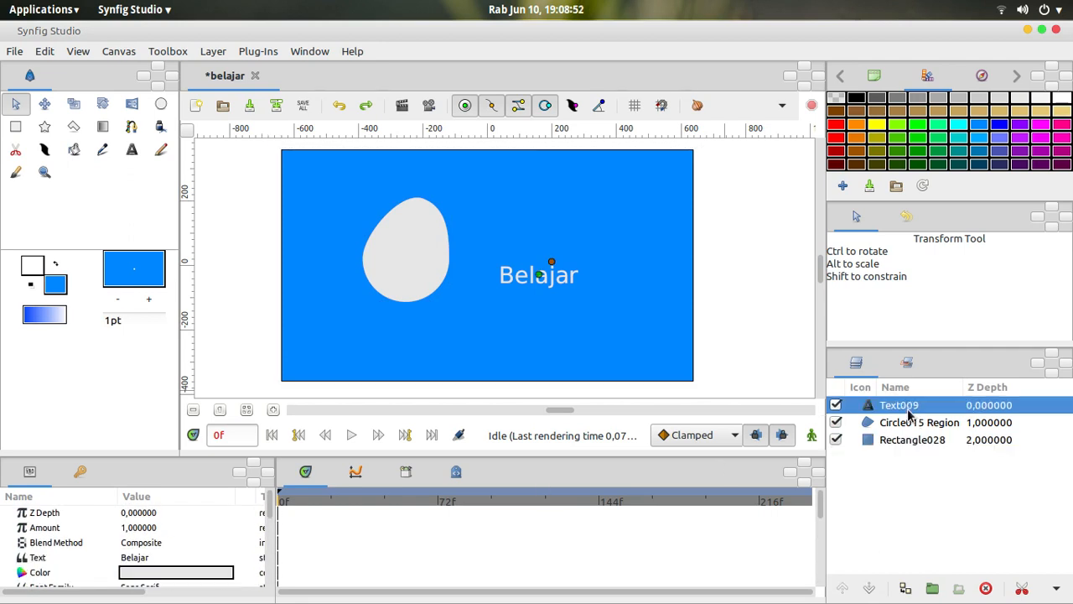
left_click(914, 425)
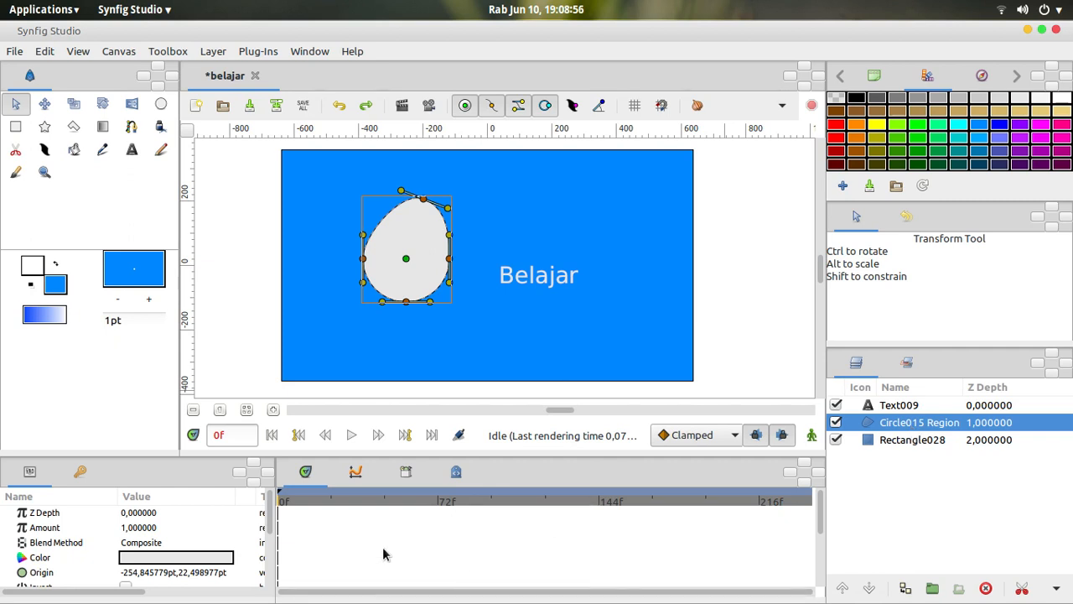
left_click_drag(275, 479, 248, 479)
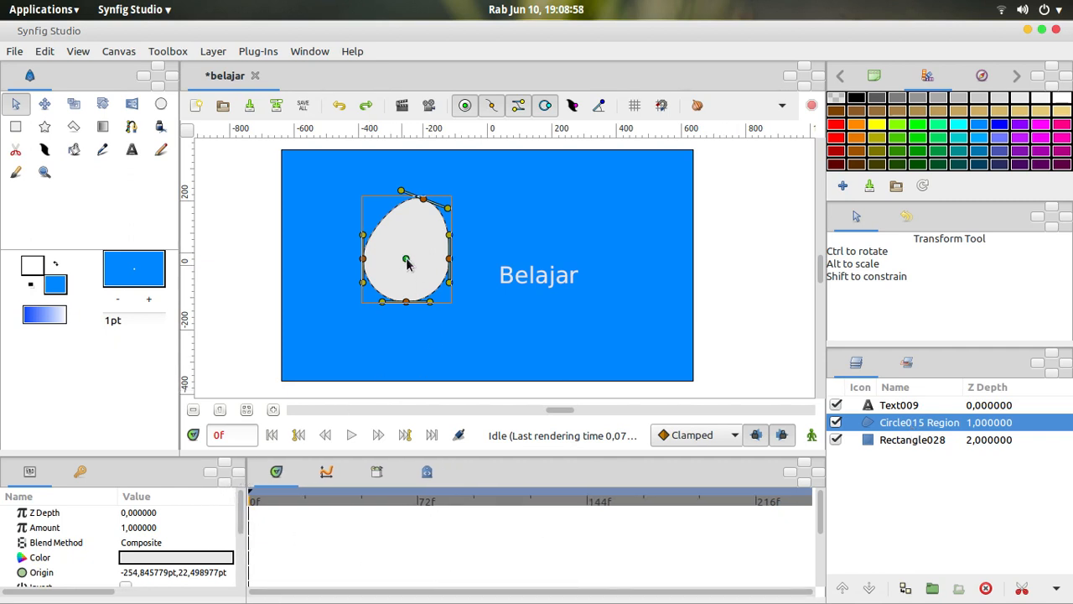
left_click_drag(406, 258, 415, 277)
Hide the Text009 'Belajar' text layer, then select the Circle015 egg-shape region layer
left_click(837, 405)
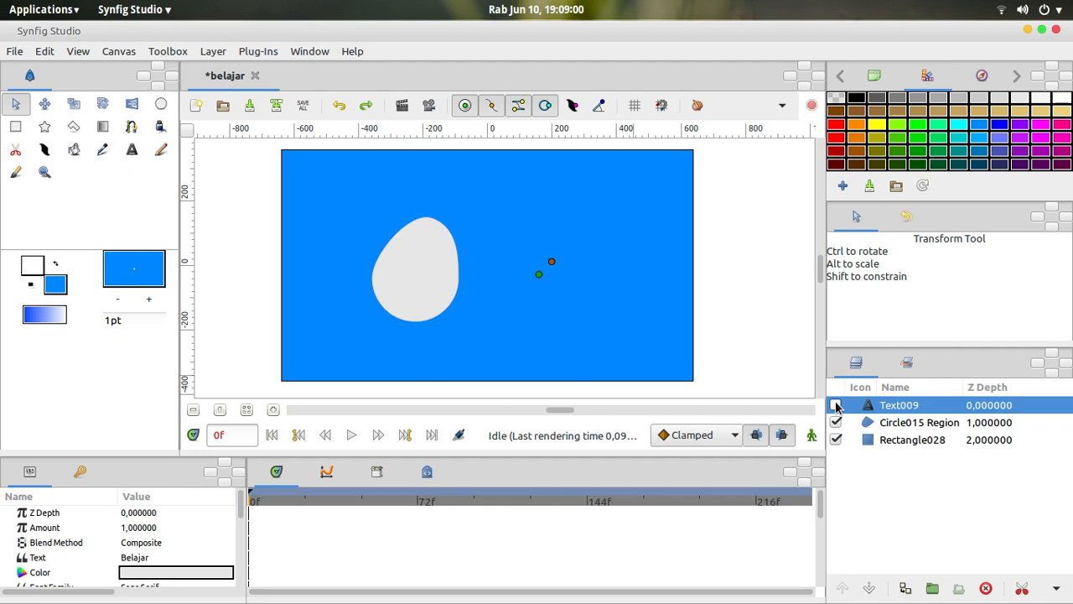
left_click(836, 405)
left_click(906, 423)
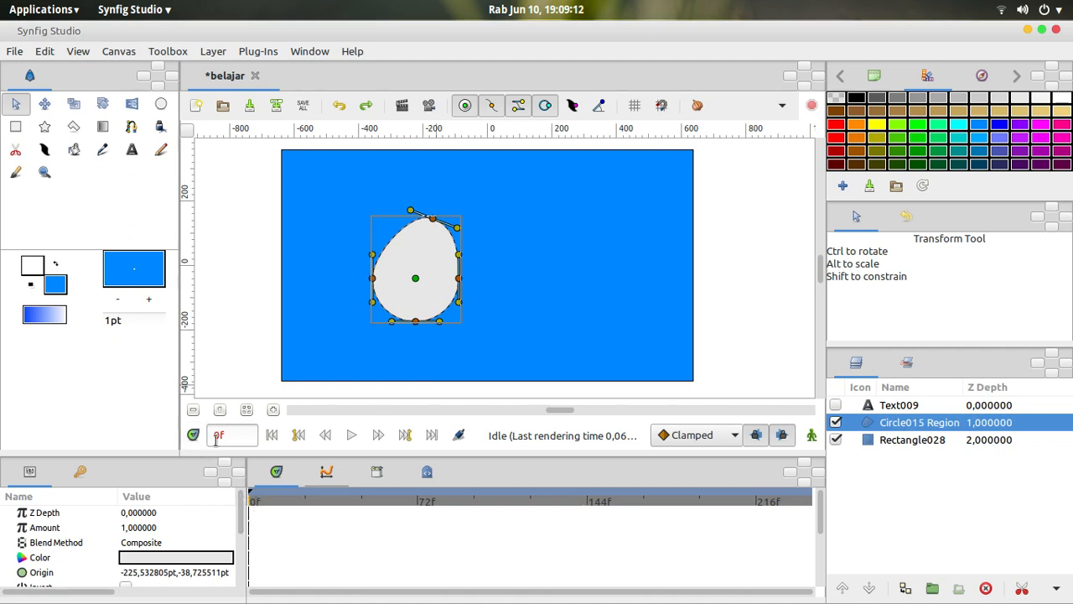
In animate mode, drag the egg's origin right at frame 24, then scrub the timeline to check the slide
left_click(812, 435)
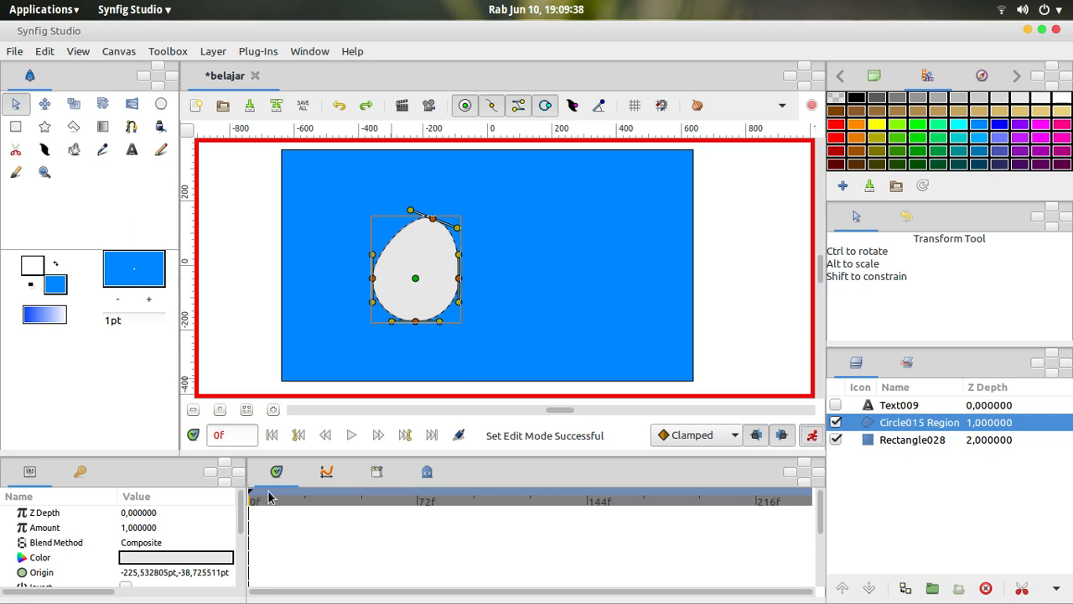
left_click(303, 500)
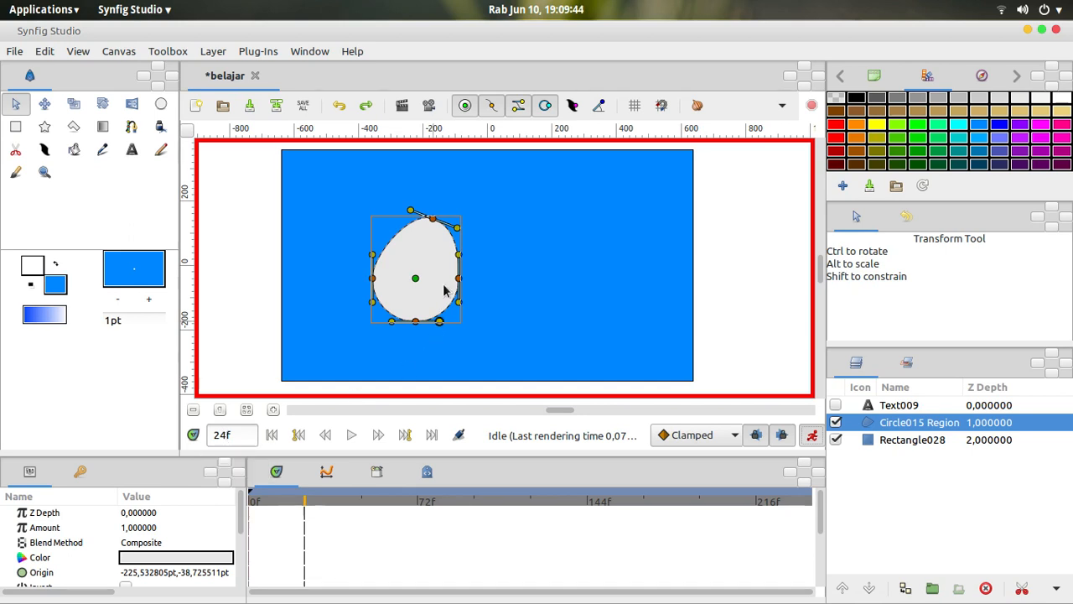
left_click_drag(416, 278, 586, 283)
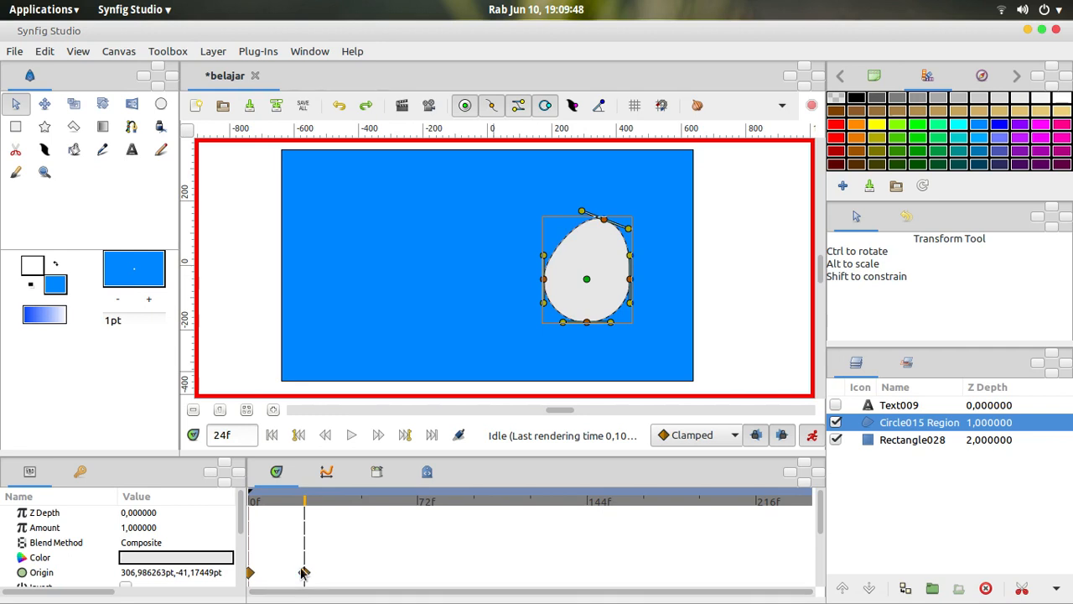
left_click_drag(254, 504, 303, 507)
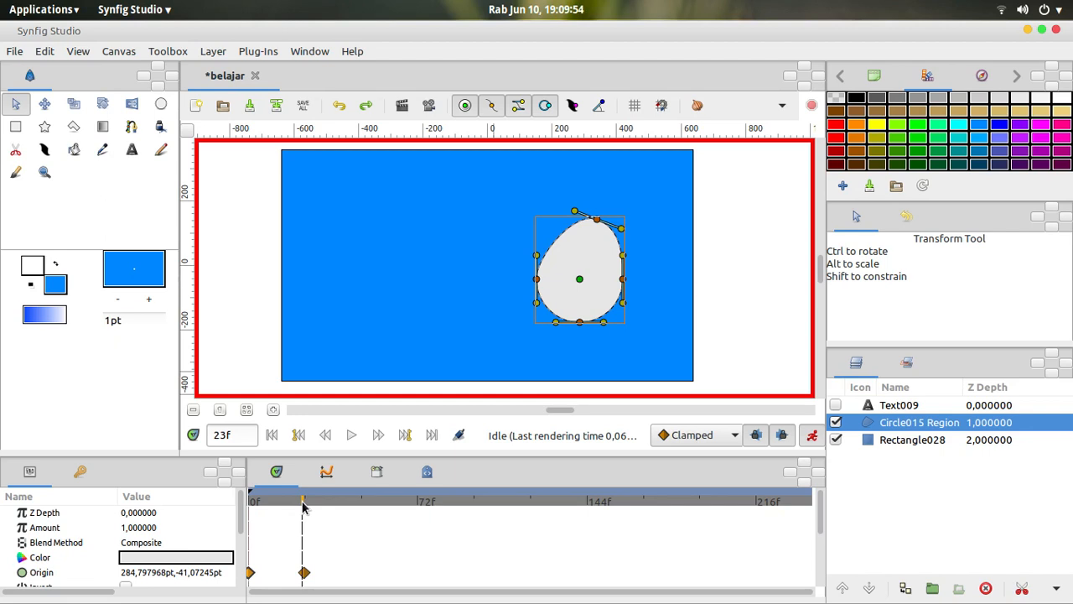
left_click_drag(304, 506, 250, 515)
Play back the egg's 0f–24f rightward slide from near the start, then switch to SimpleScreenRecorder
left_click(351, 435)
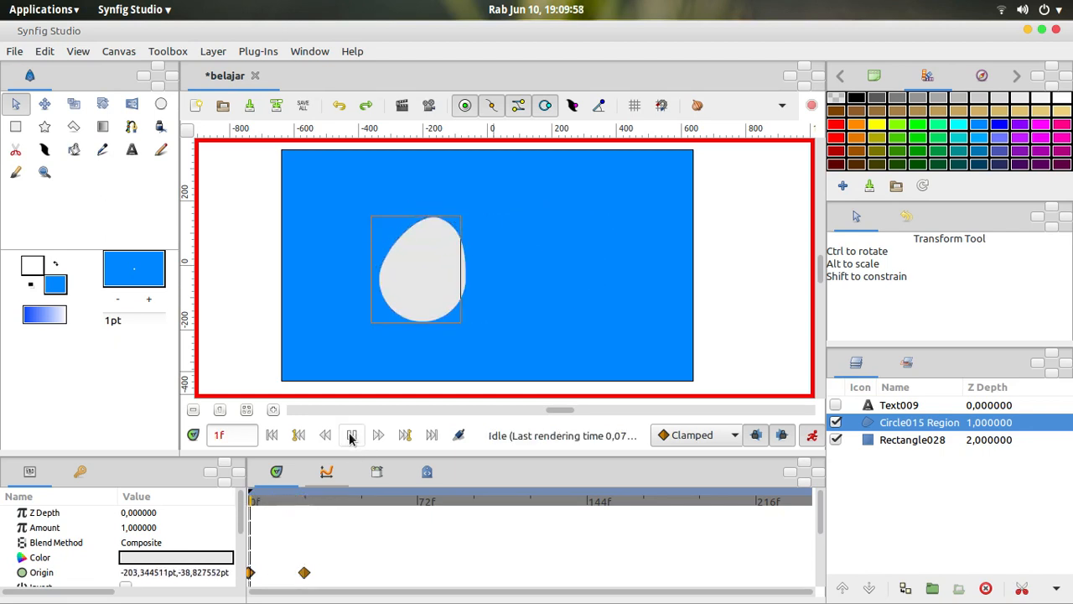
left_click(351, 435)
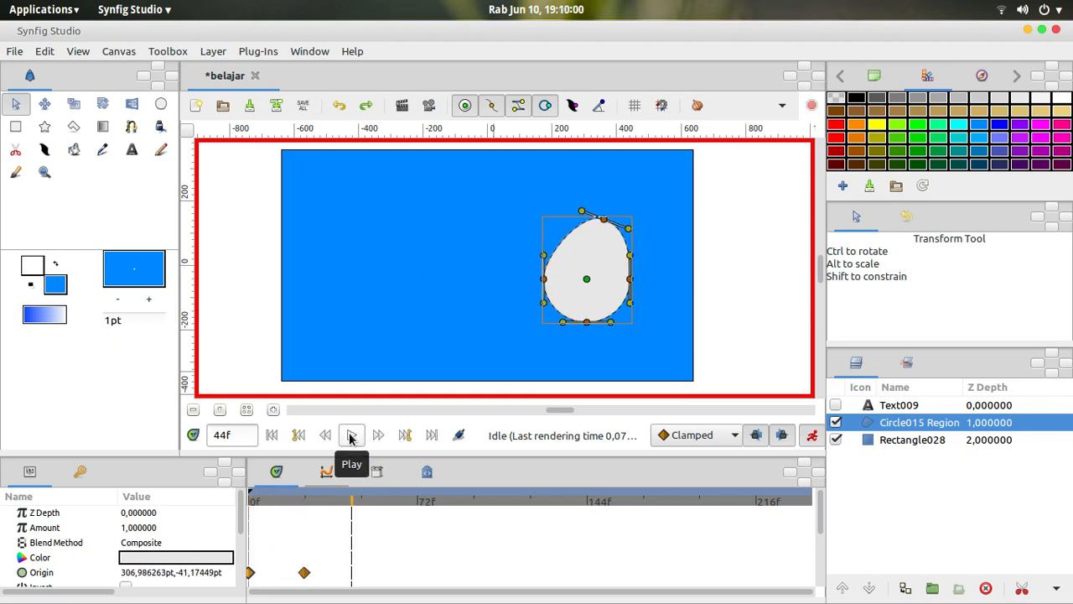
left_click_drag(297, 499, 245, 506)
left_click(351, 436)
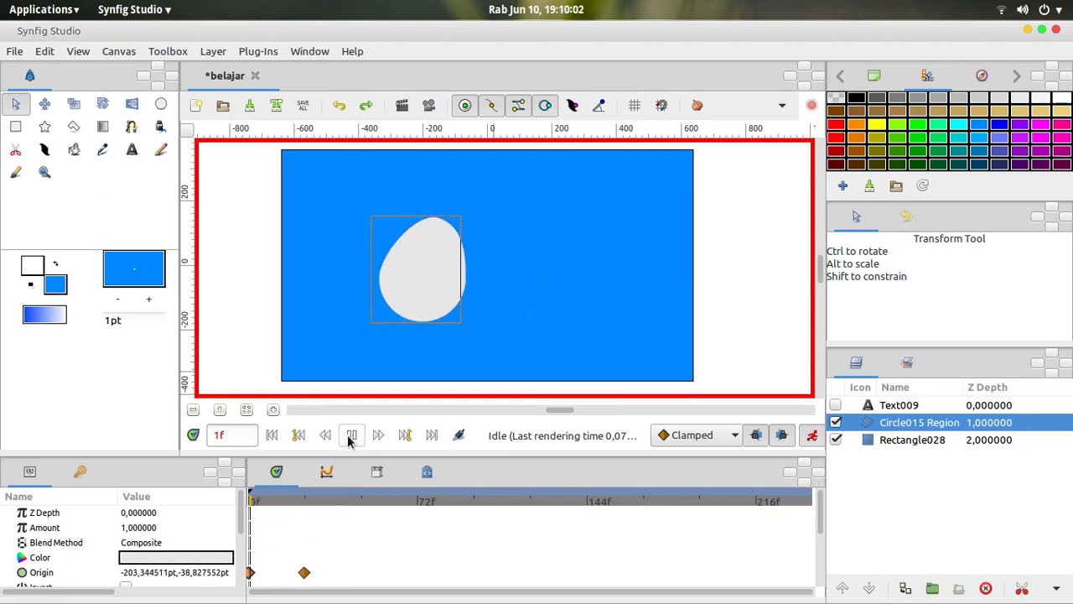
left_click(351, 440)
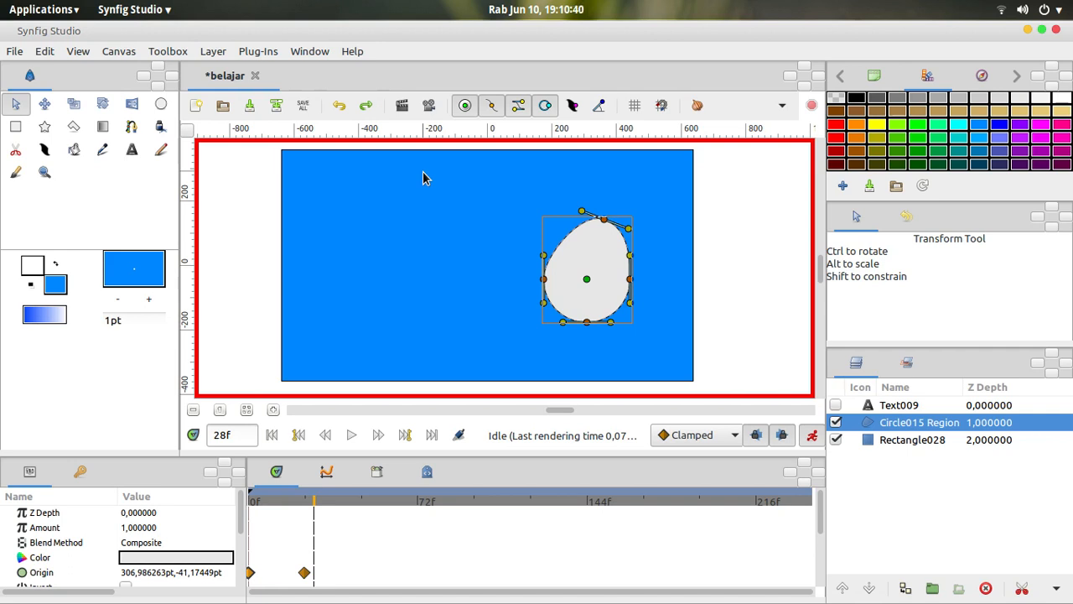
key("alt+Tab")
key("alt+Tab")
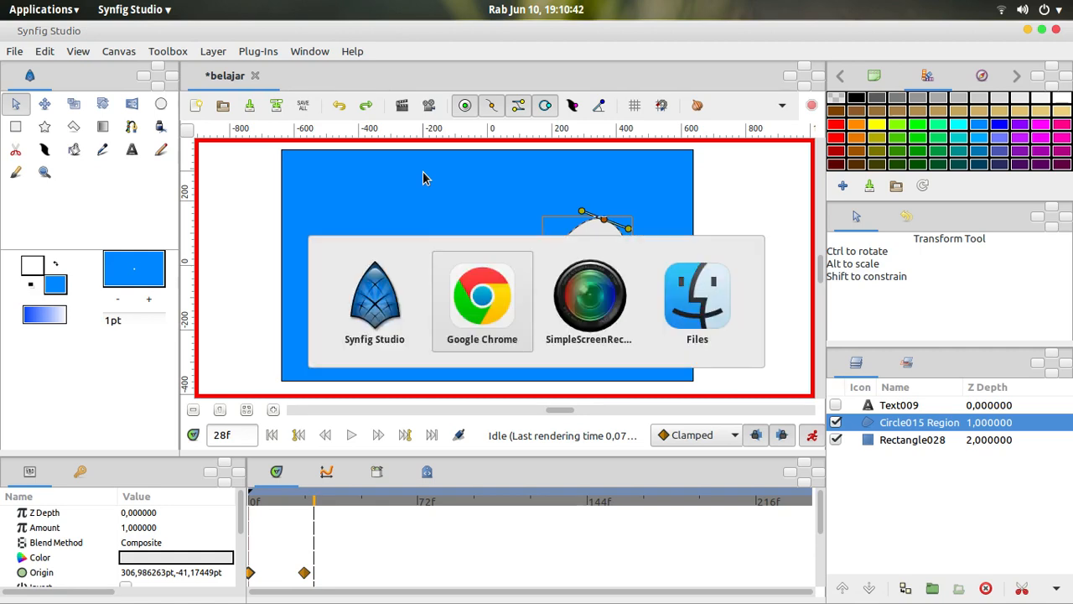